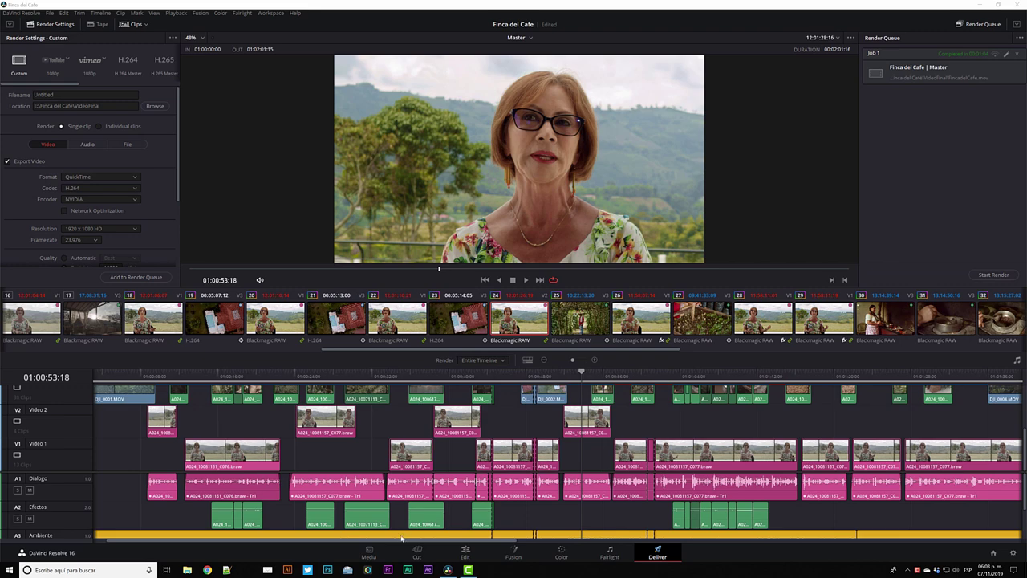
- On the Cut page, browse the H.264, YouTube, Vimeo and H.265 quick export presets, then cancel without exporting
click(424, 552)
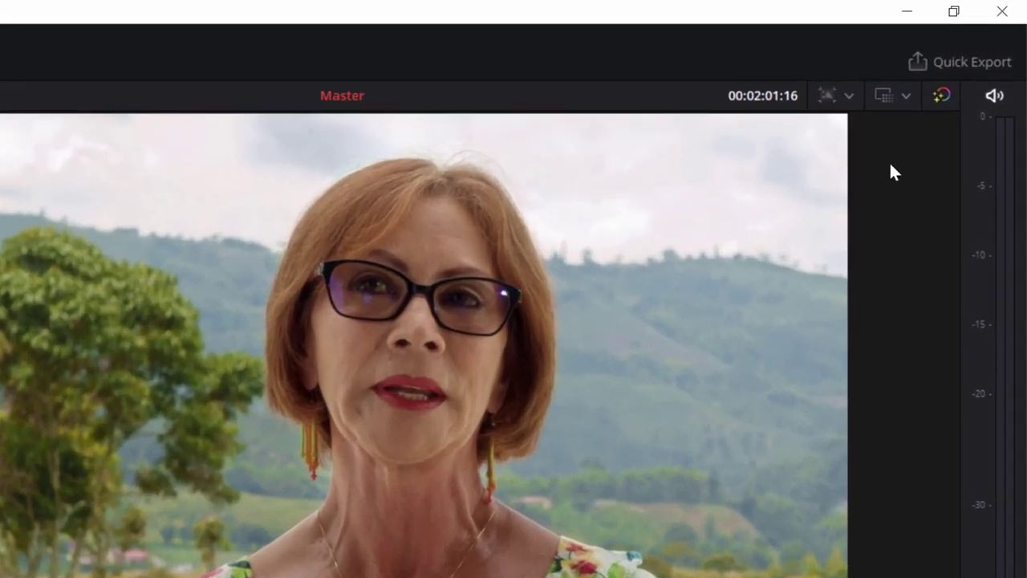
click(948, 64)
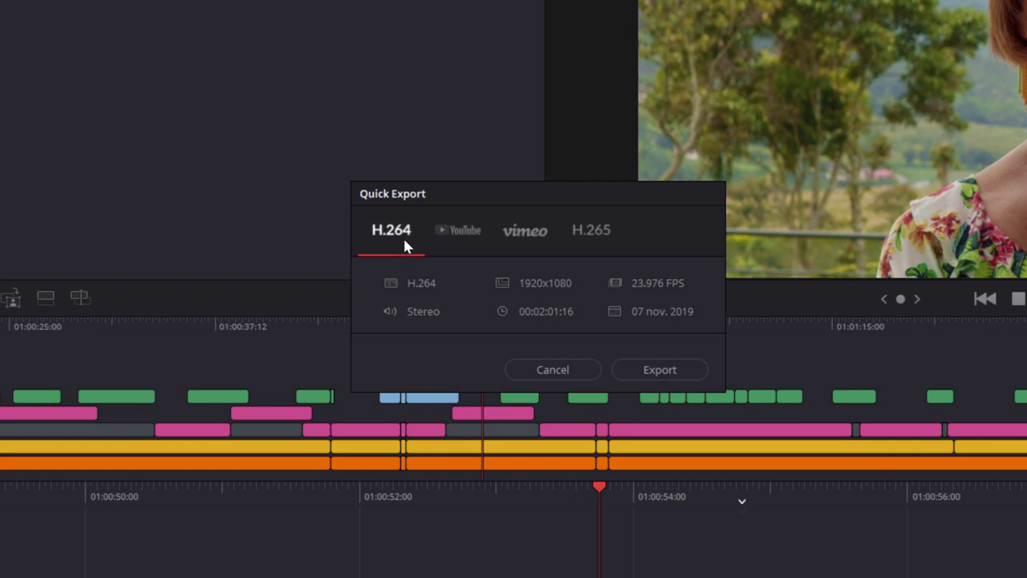
click(456, 236)
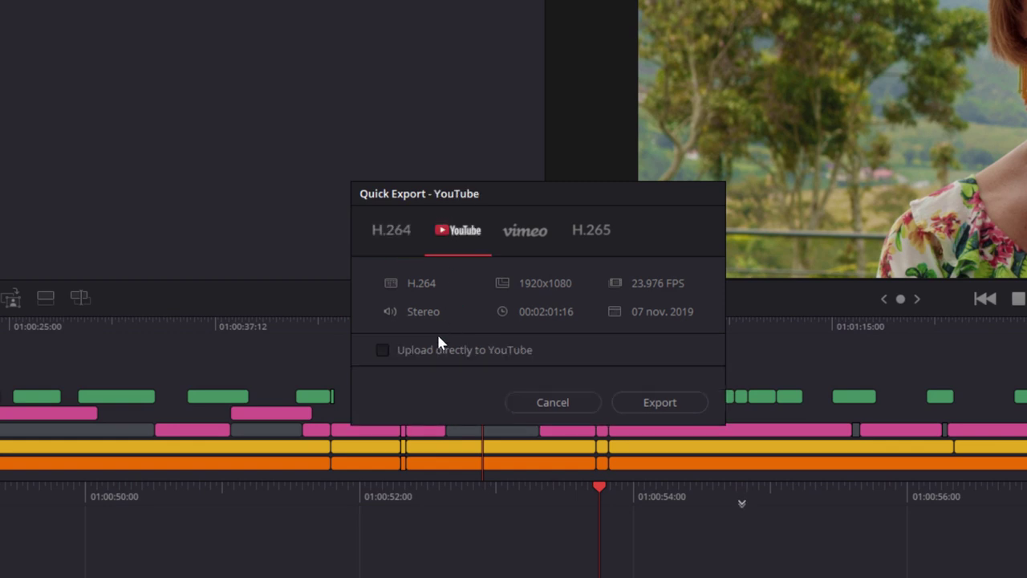
click(529, 233)
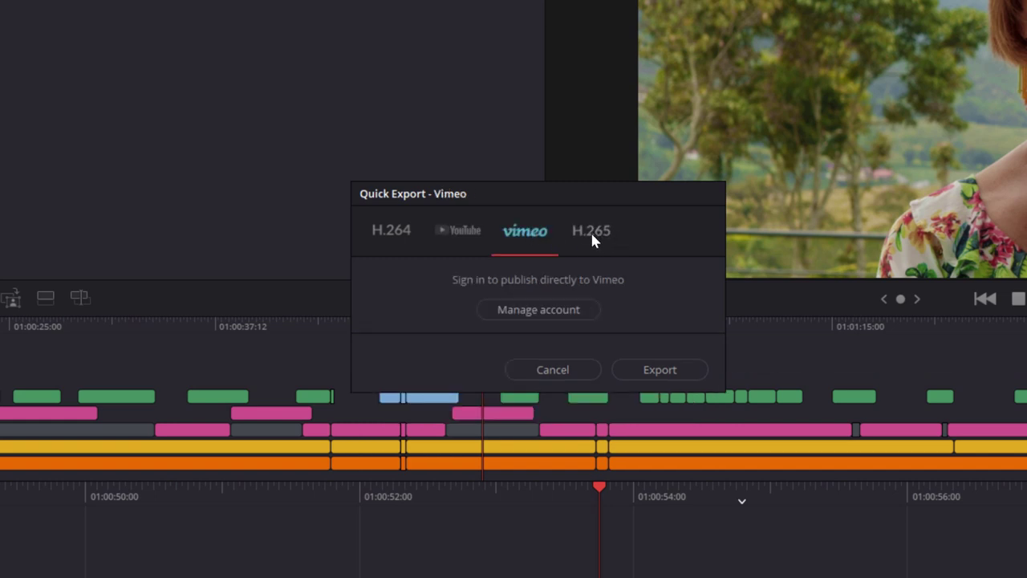
click(592, 234)
click(477, 239)
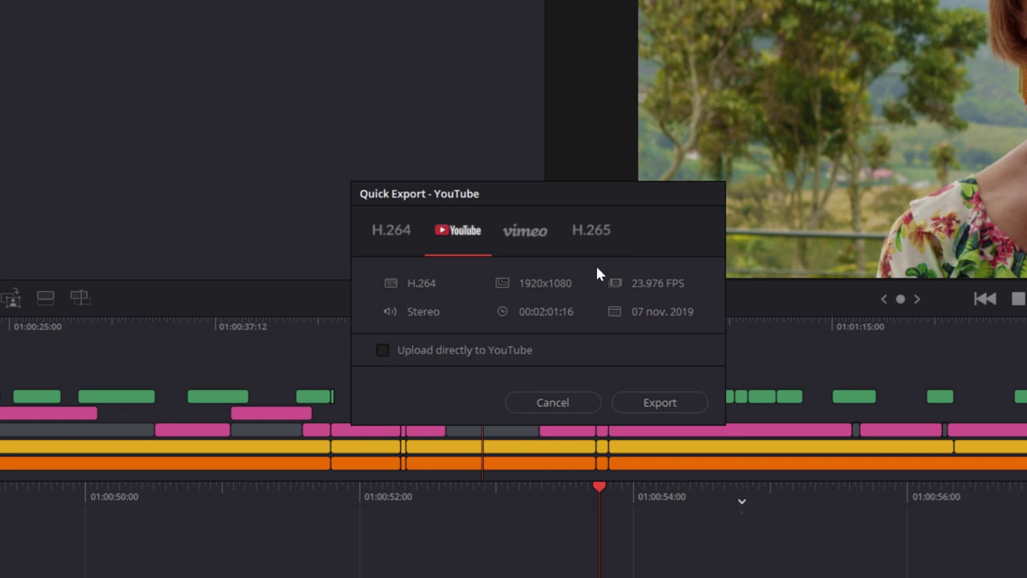
click(539, 233)
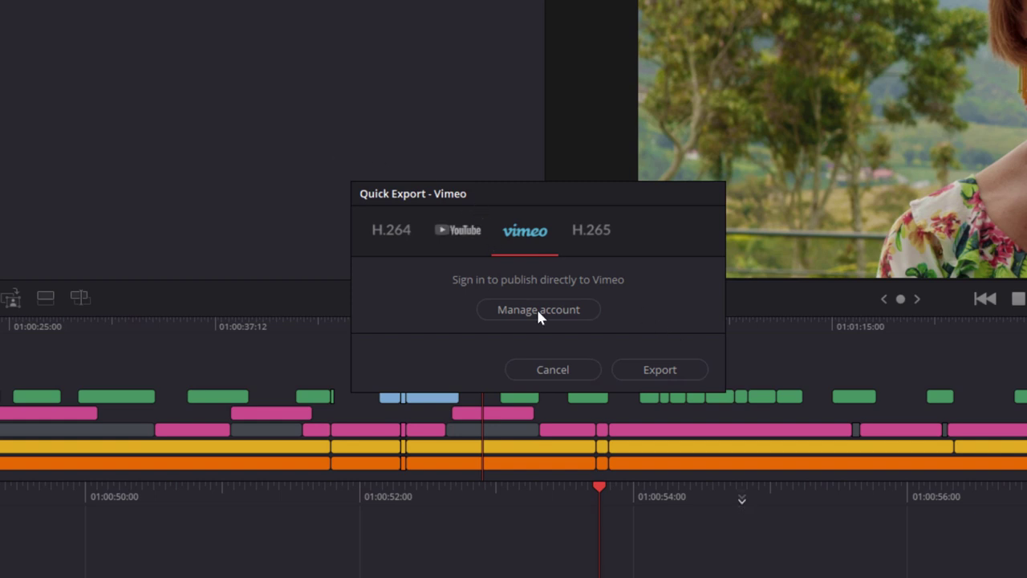
click(568, 372)
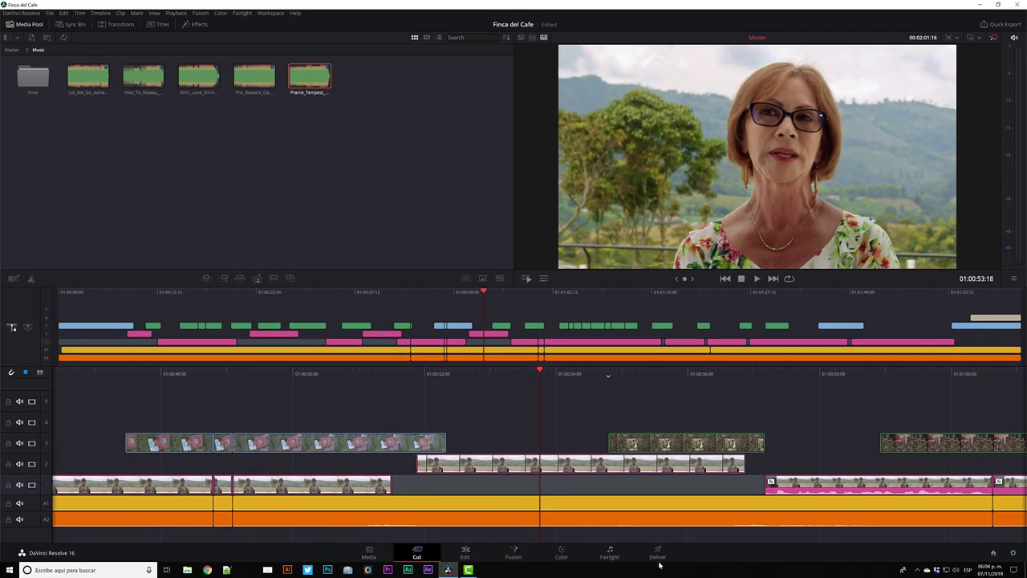
- Back on the Deliver page, check the render range options and leave it at Entire Timeline
click(657, 555)
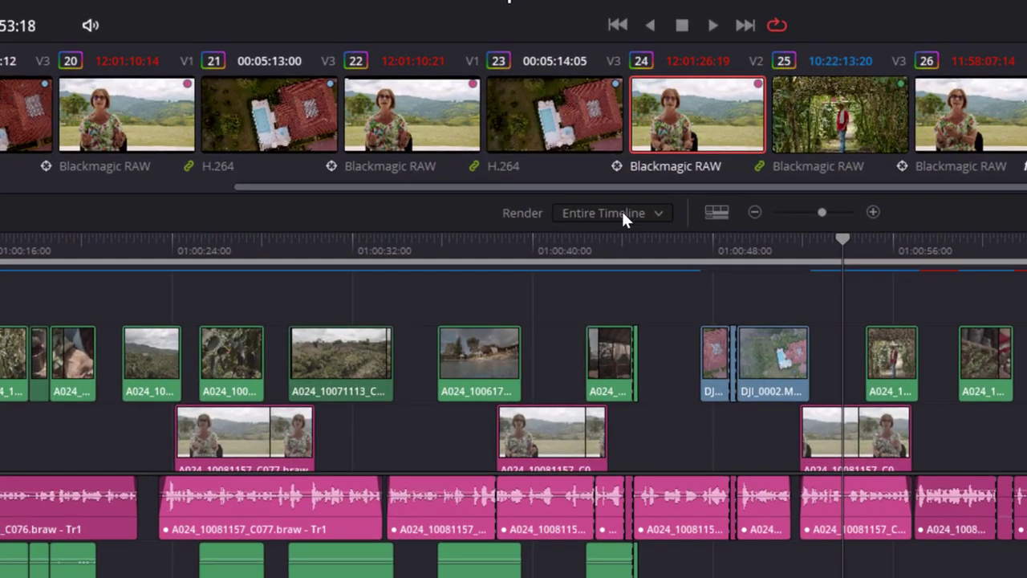
click(606, 218)
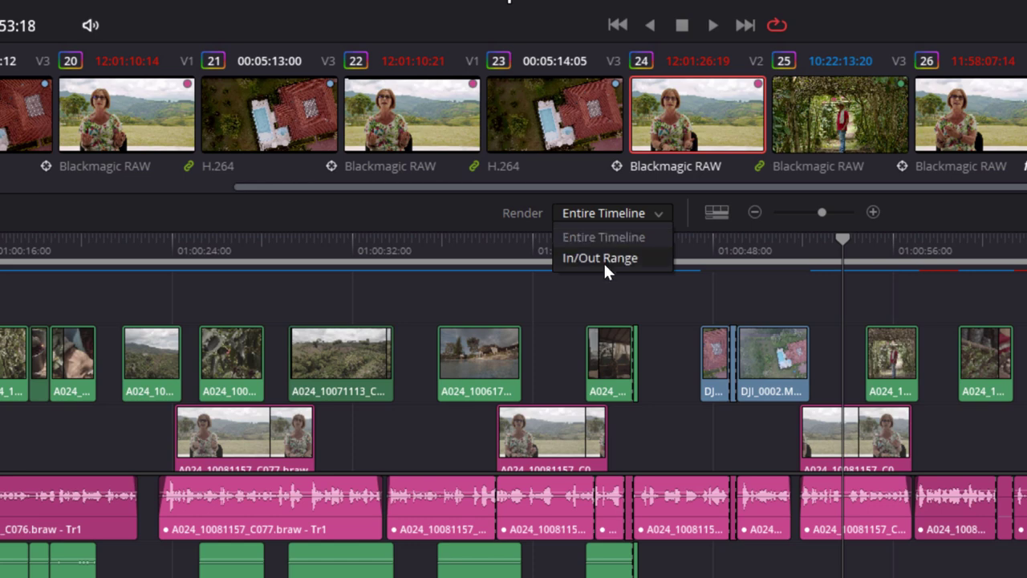
click(458, 212)
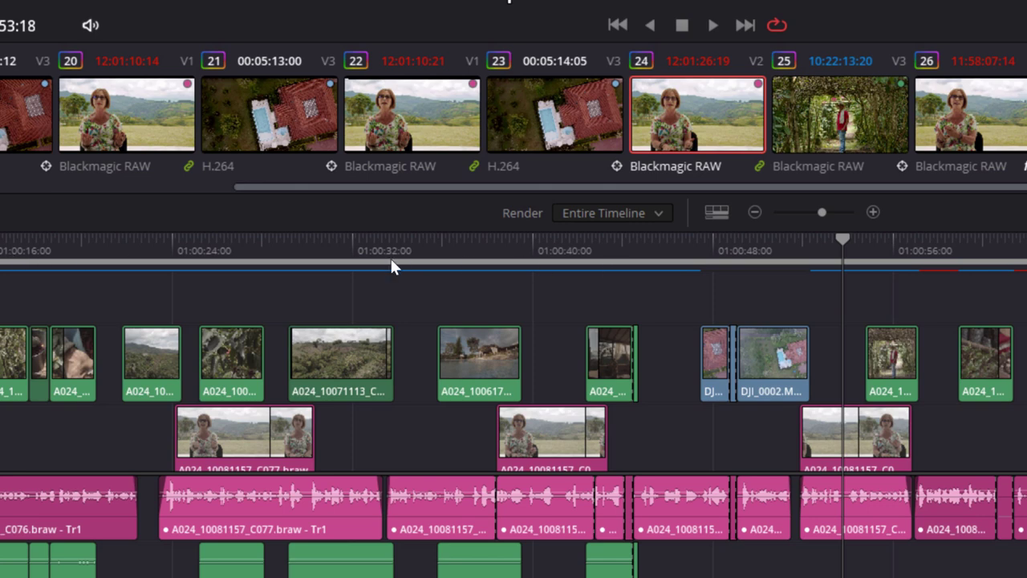
- Mark an in/out range from 01:00:32 to about 01:00:48, then reset the render range to Entire Timeline
click(353, 249)
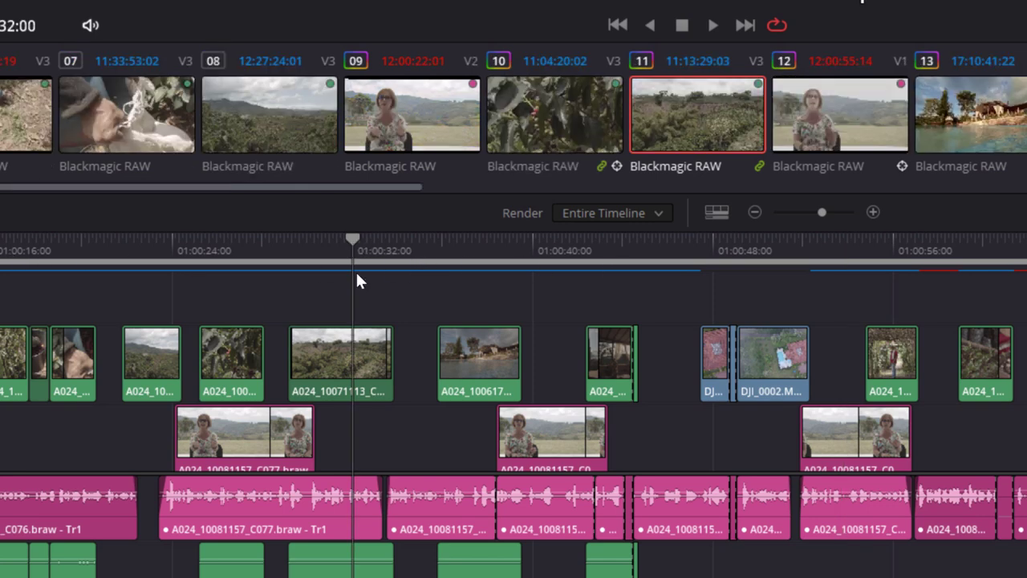
key(i)
click(737, 246)
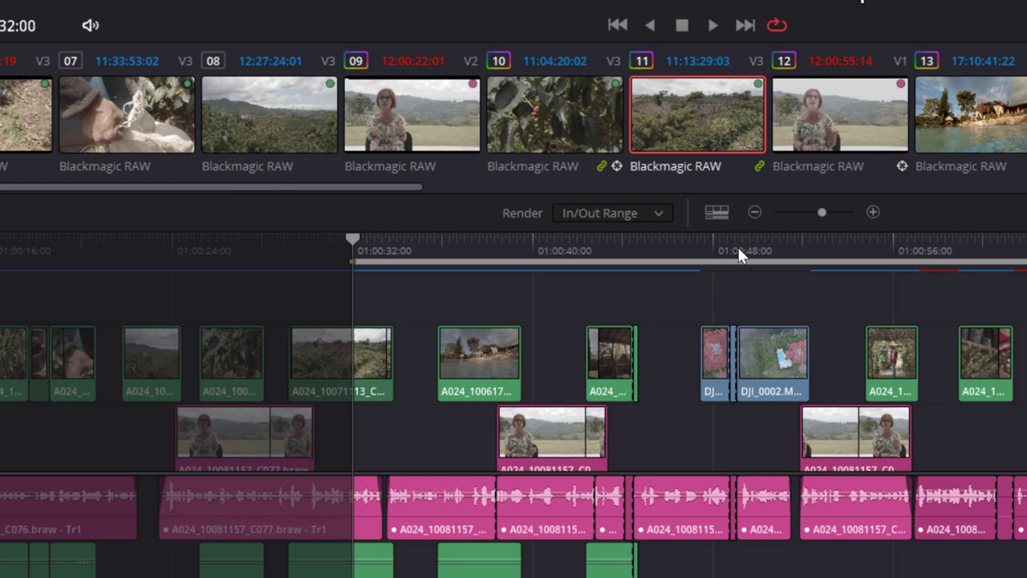
key(o)
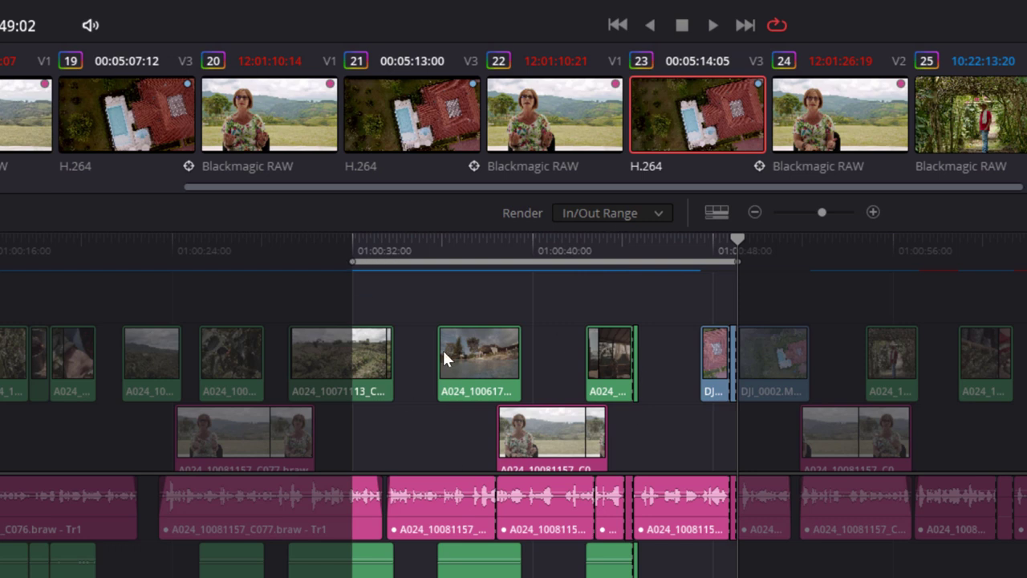
click(650, 212)
click(640, 238)
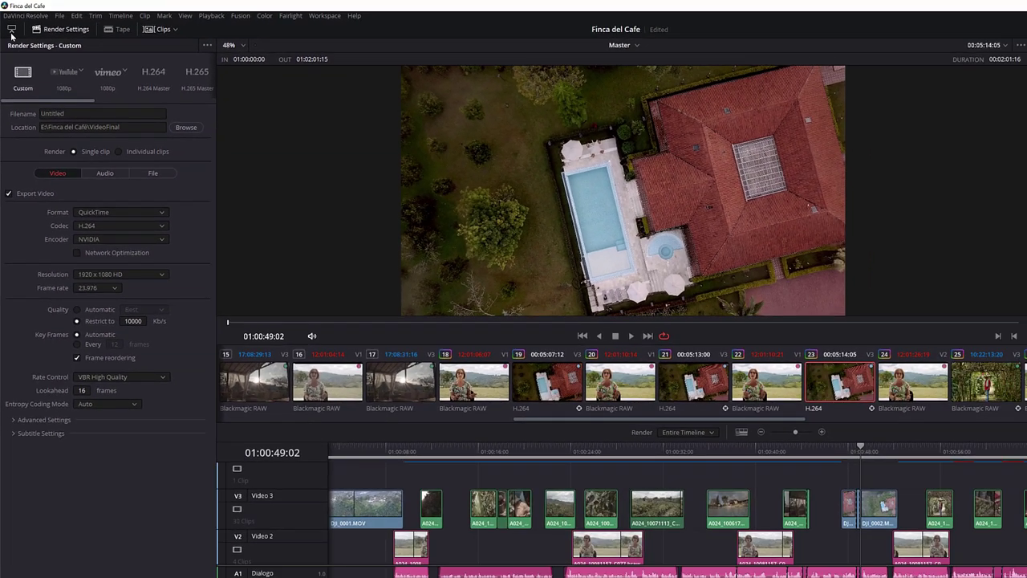
- Apply the YouTube 1080p render preset and check its available output resolutions
click(11, 32)
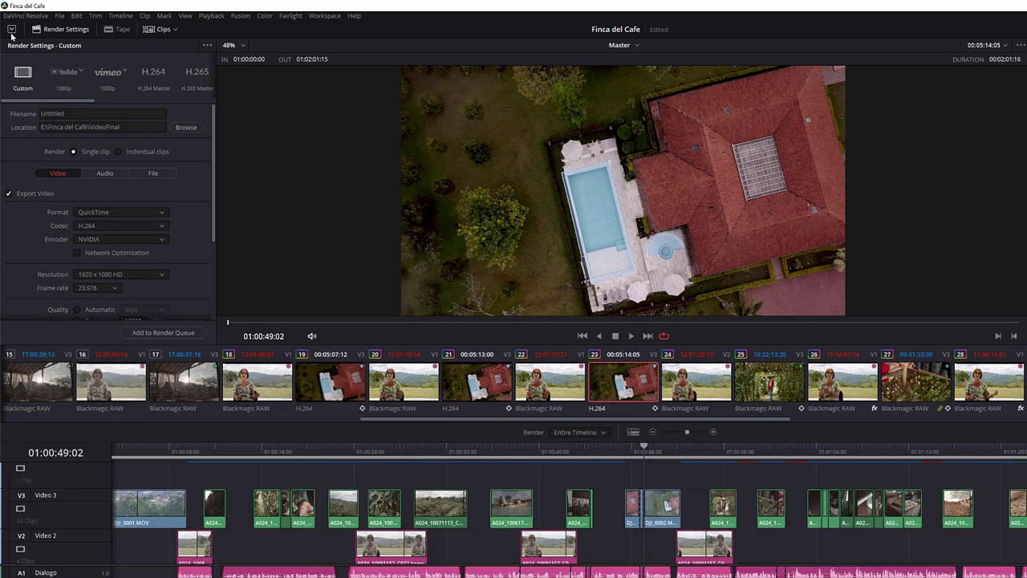
click(12, 32)
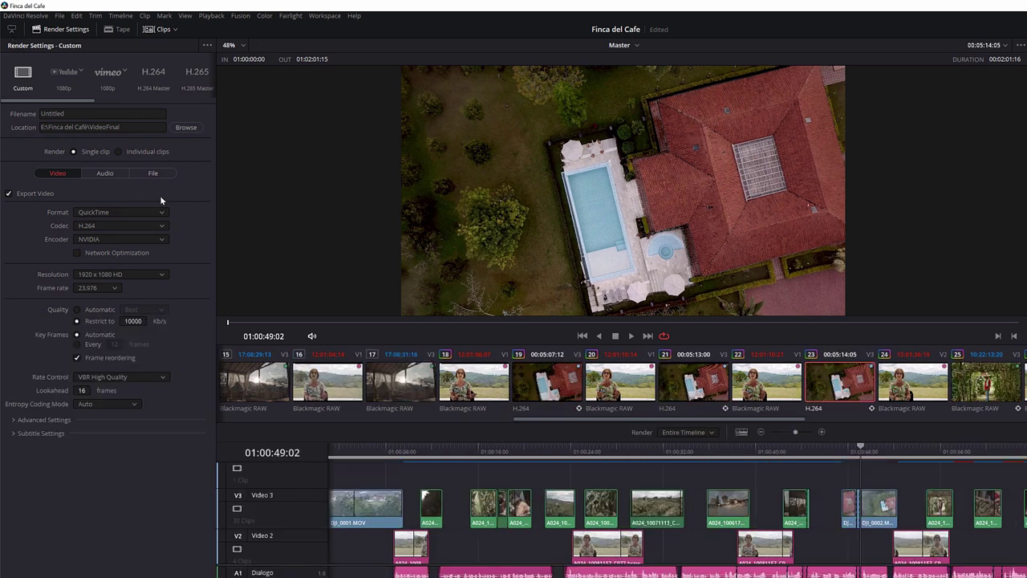
mouse_move(61, 101)
mouse_down()
mouse_move(210, 103)
mouse_move(34, 73)
mouse_up()
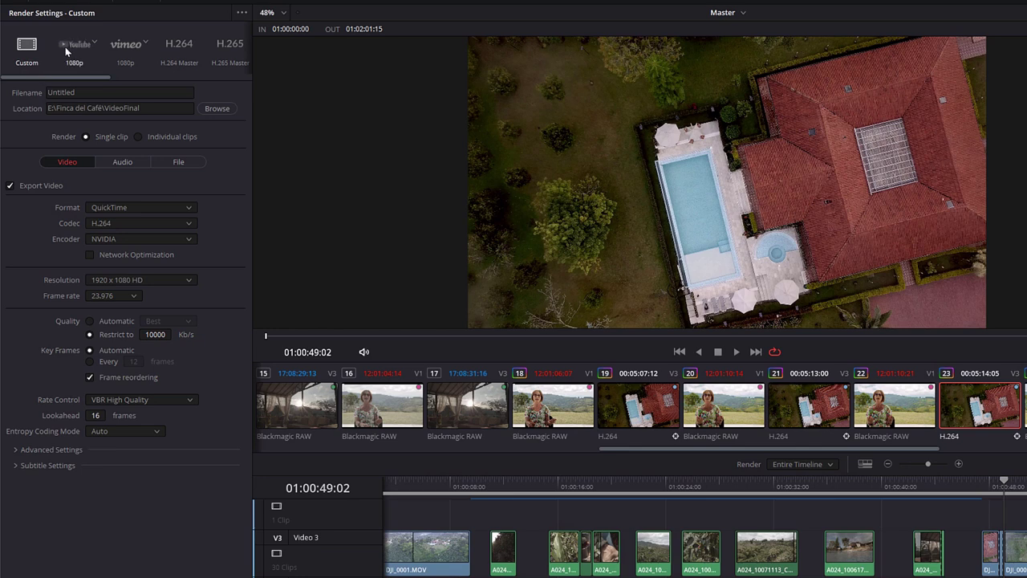
click(66, 48)
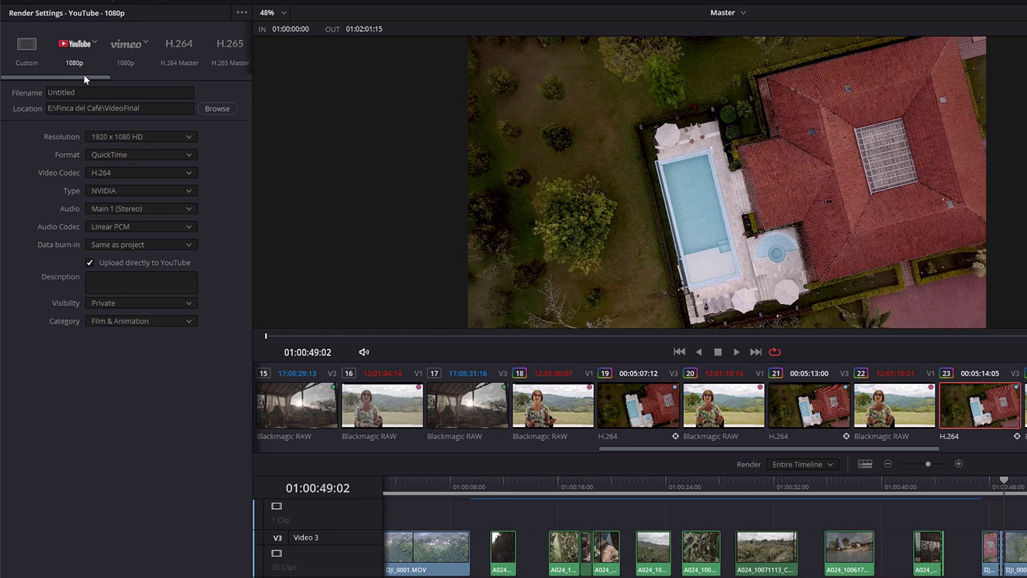
click(187, 141)
mouse_move(195, 157)
mouse_down()
mouse_move(201, 236)
mouse_move(190, 176)
mouse_up()
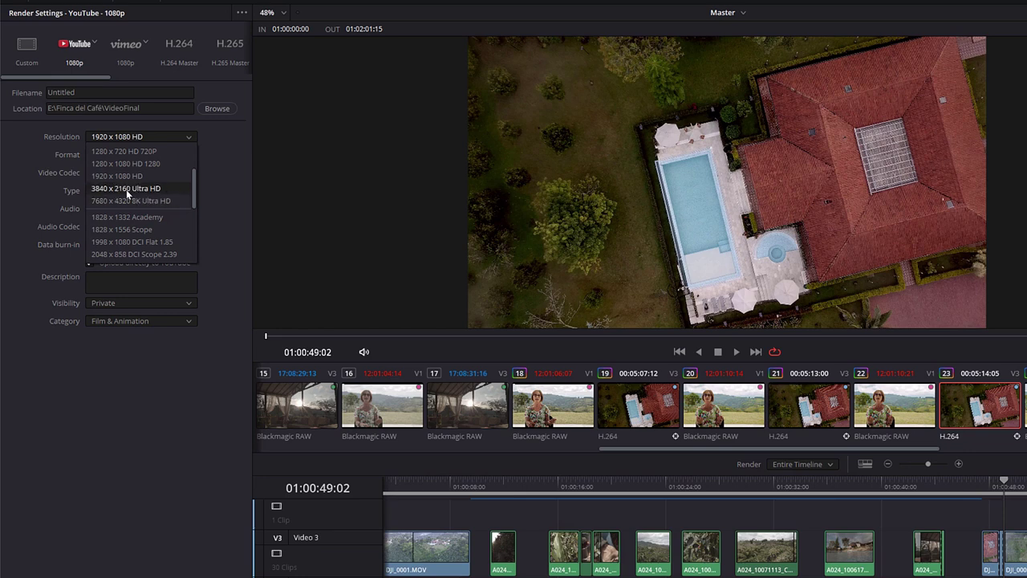
click(230, 151)
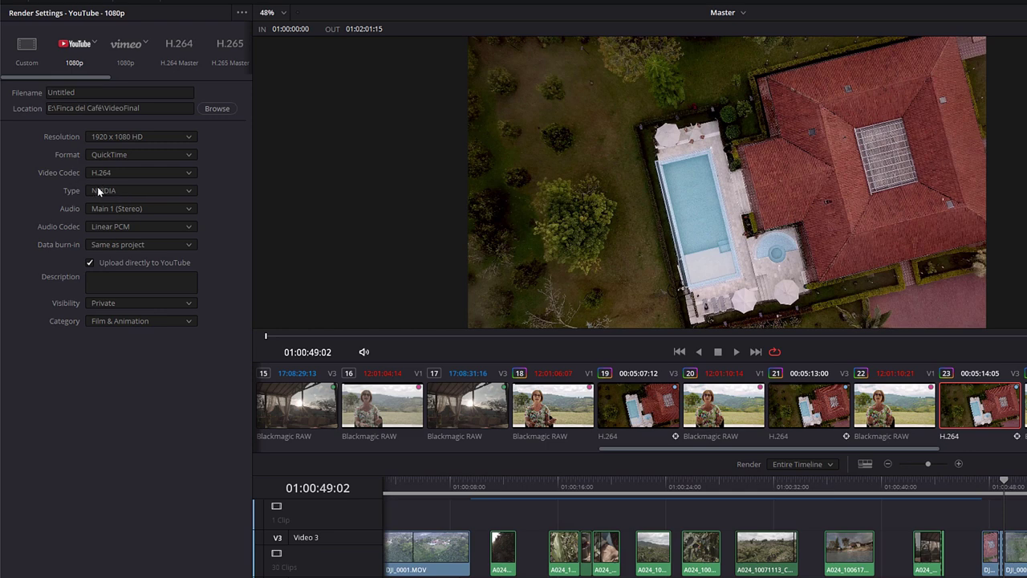
click(114, 175)
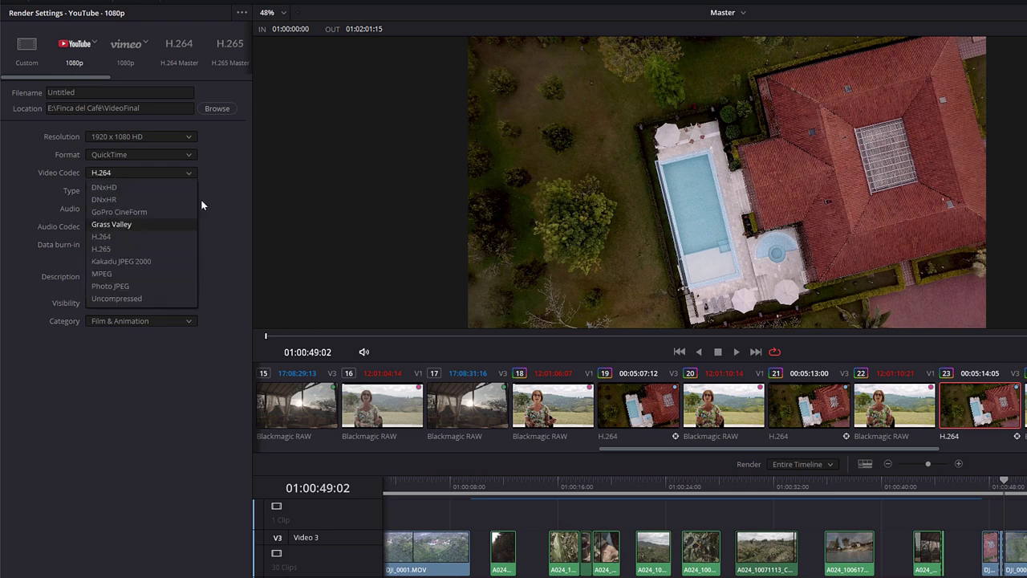
click(232, 198)
click(113, 190)
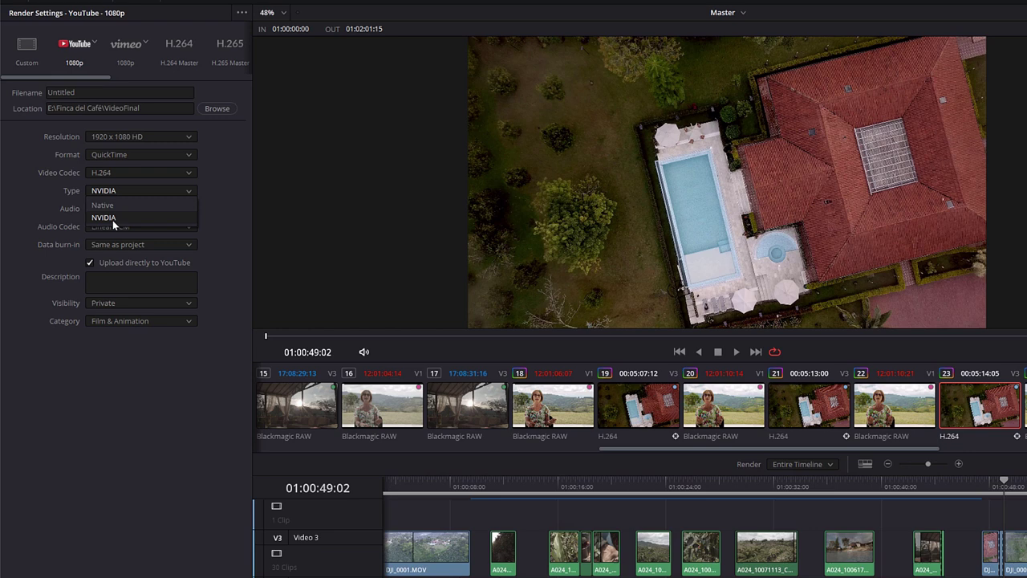
click(243, 185)
click(154, 210)
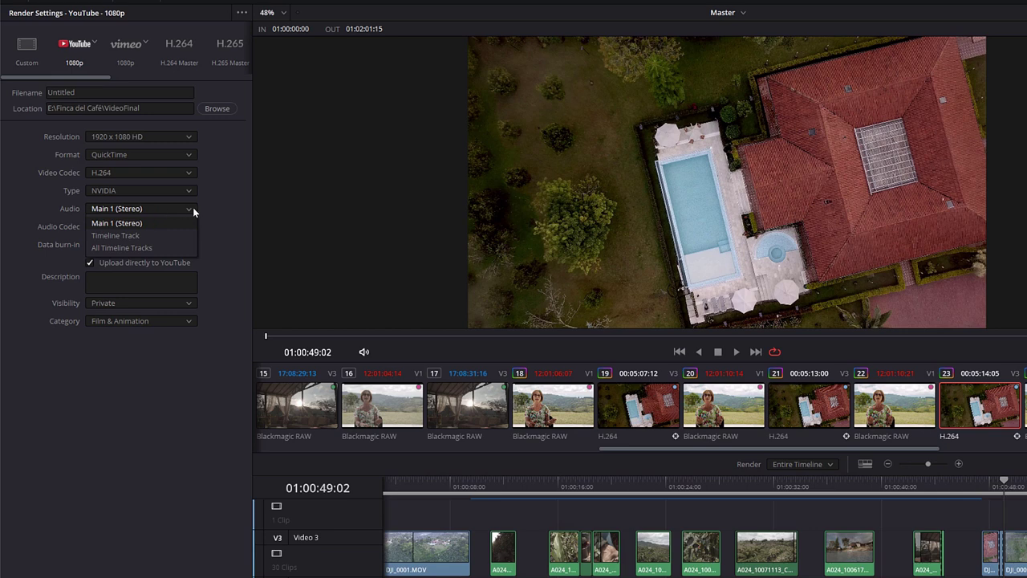
click(212, 190)
click(123, 230)
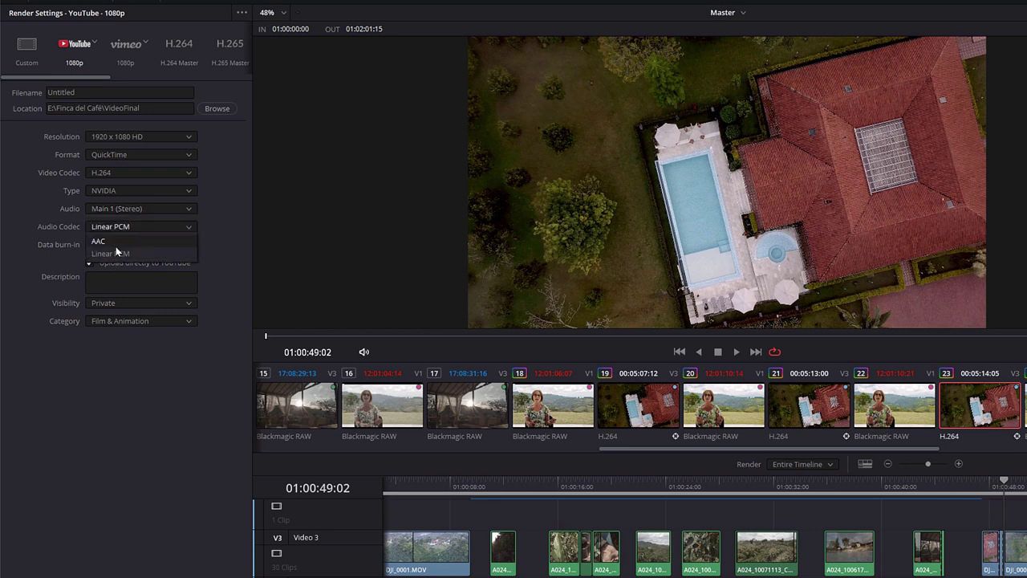
click(219, 199)
click(153, 247)
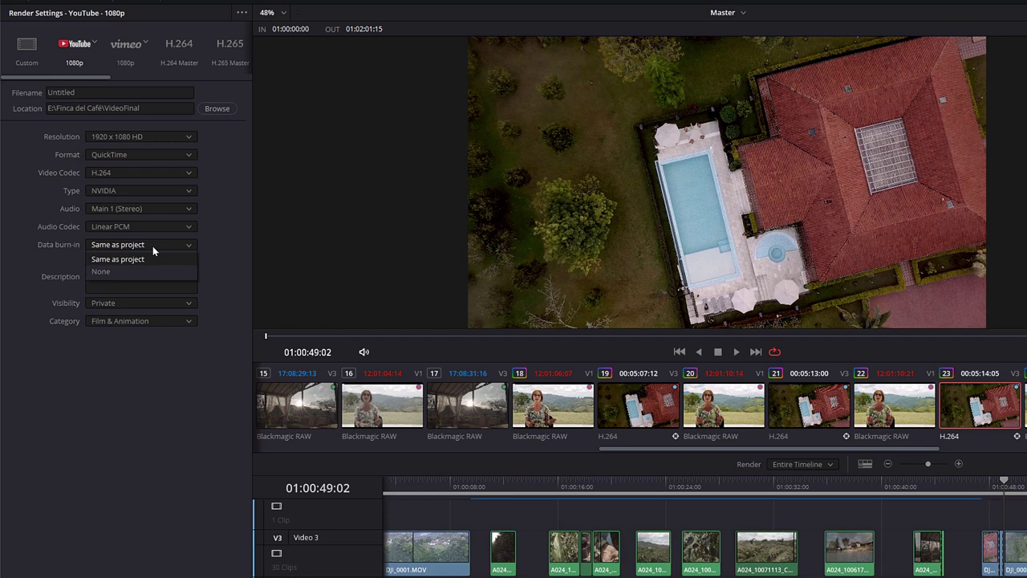
click(213, 231)
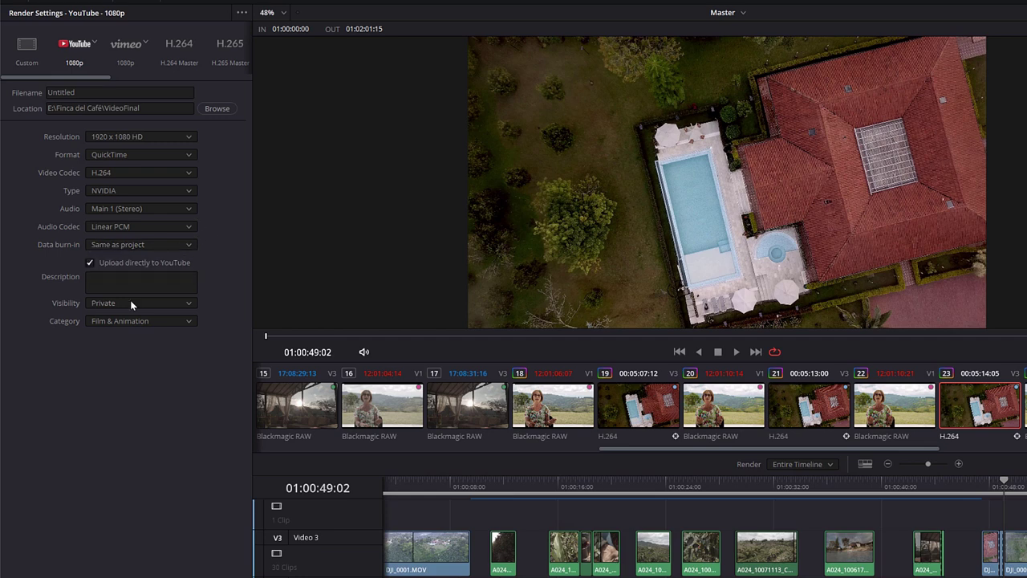
click(90, 263)
click(105, 288)
click(98, 303)
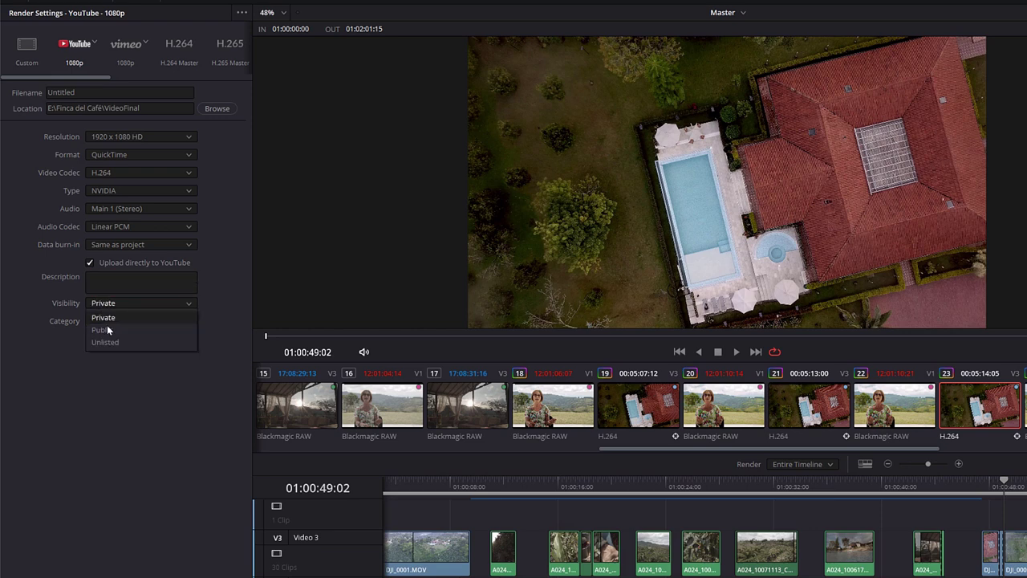
click(160, 321)
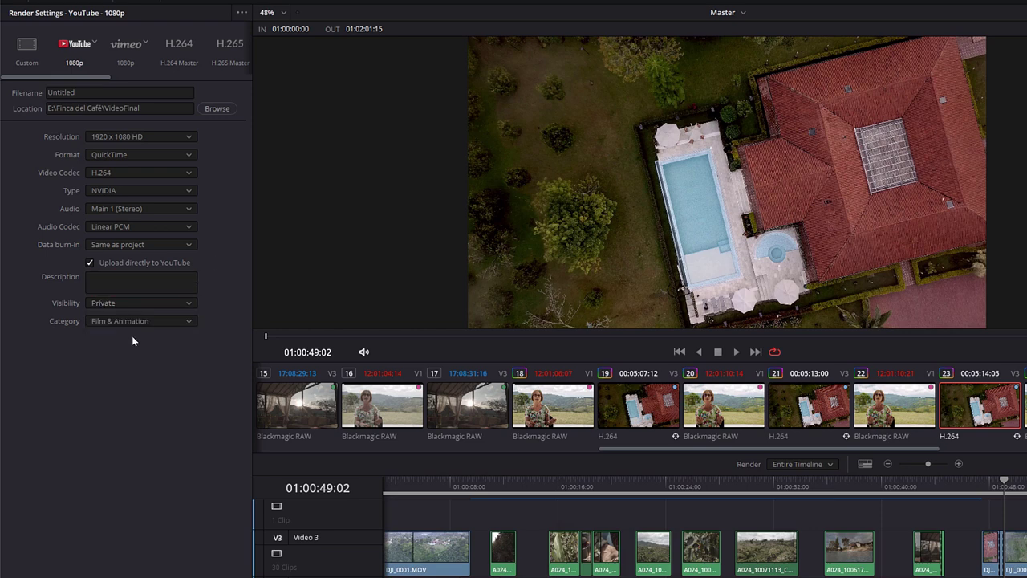
- Rename the render output file to 'Prueba'
double_click(90, 91)
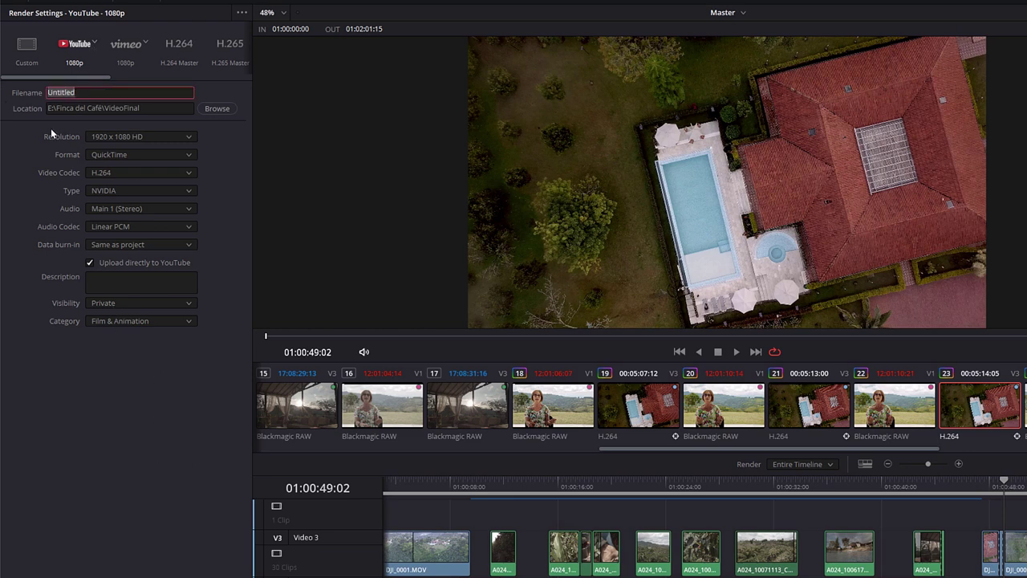
text(Preuab)
key(BackSpace)
key(BackSpace)
key(BackSpace)
key(BackSpace)
text(ueba)
- Set the render location to the Curso Resolve folder on Proyectos (E:), saving as Prueba.mov
click(218, 108)
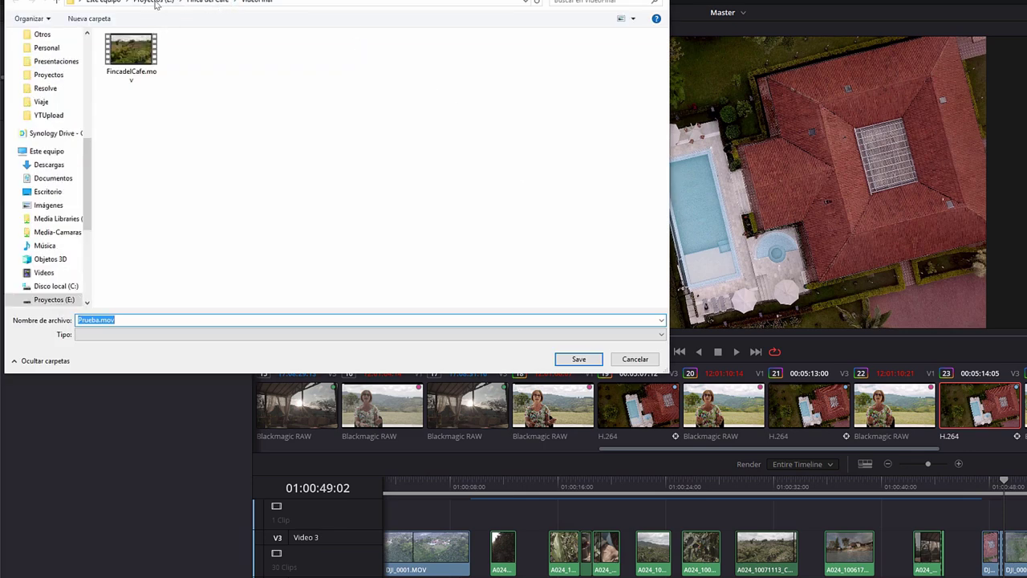
click(155, 2)
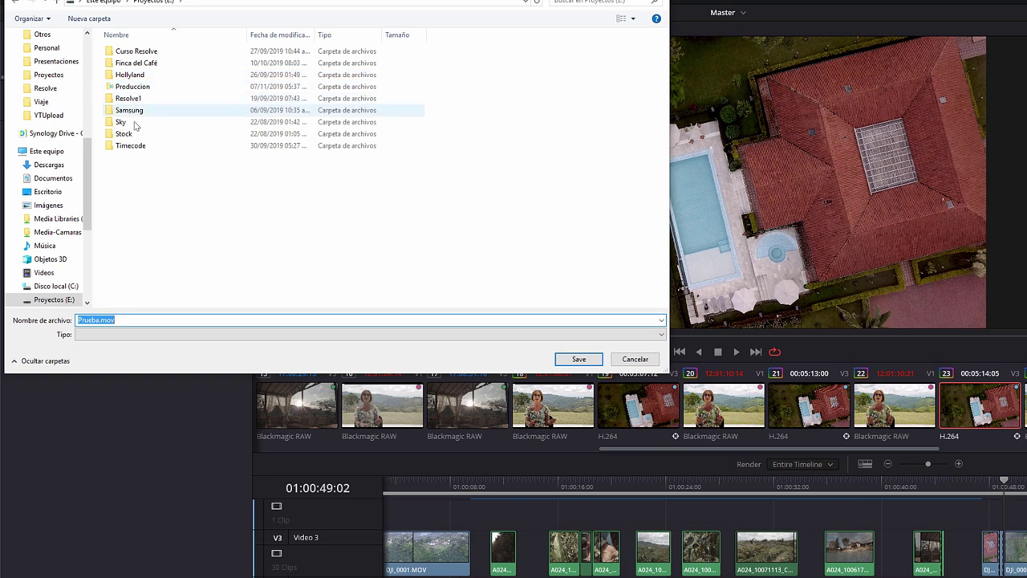
double_click(136, 51)
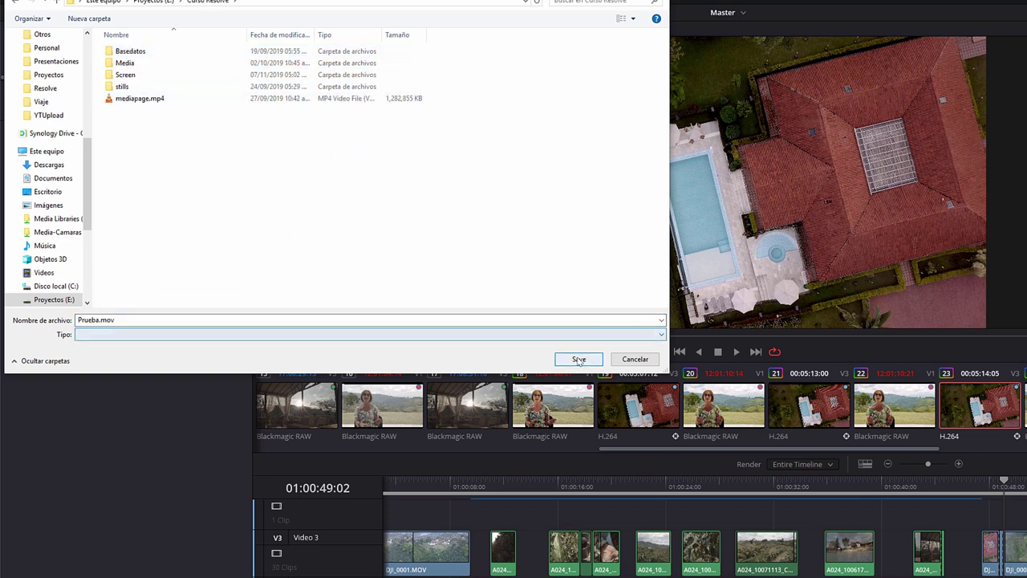
click(578, 360)
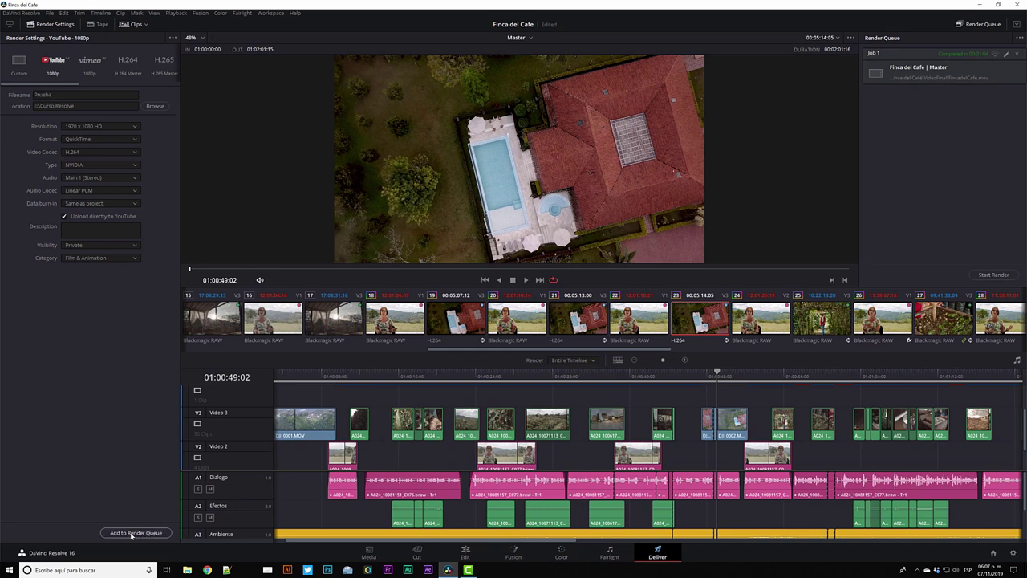
- Add the Prueba render job to the Render Queue
click(133, 534)
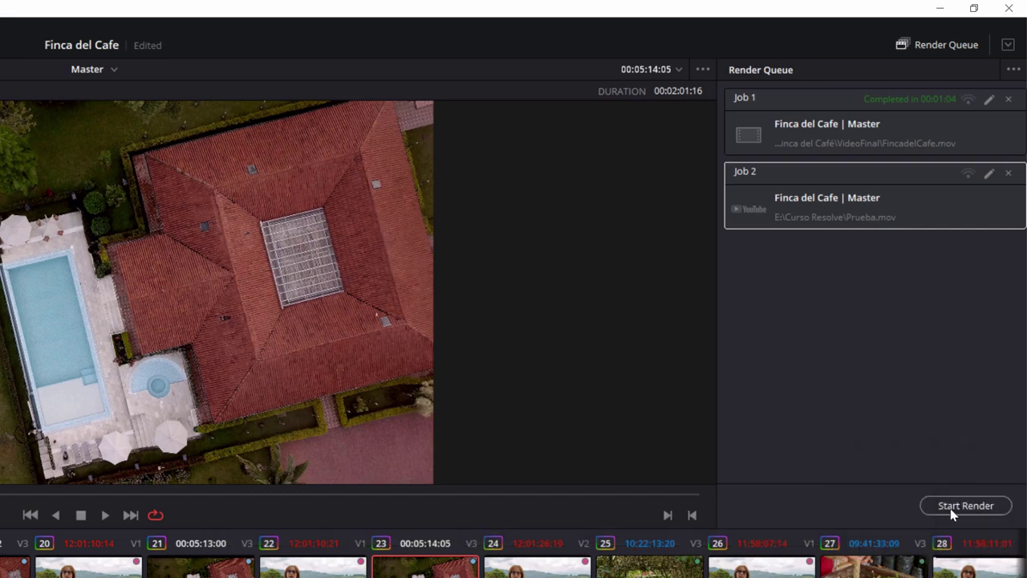
- Start and stop the Prueba render, then delete Job 2 and Job 1 from the queue
click(950, 508)
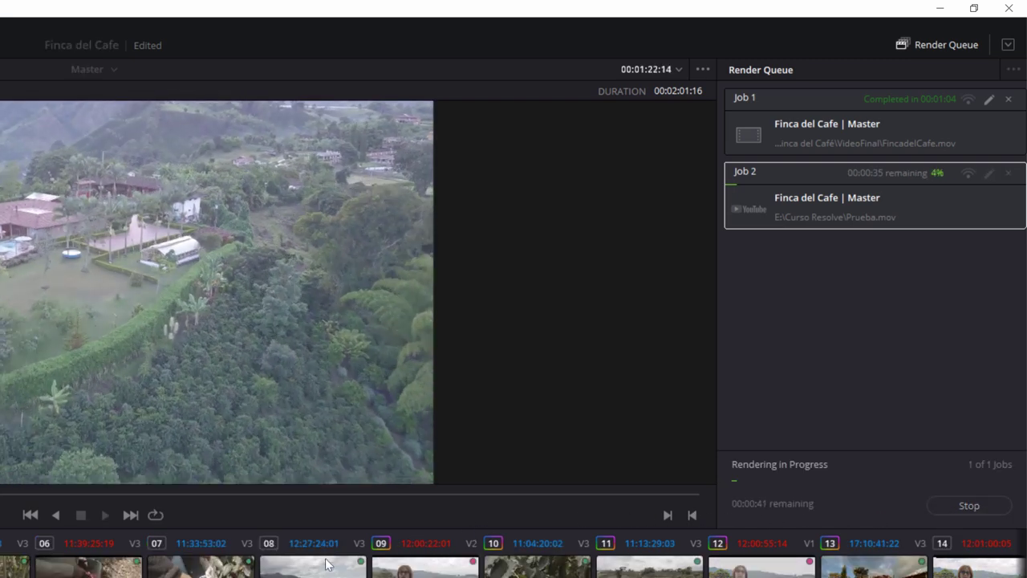
click(958, 510)
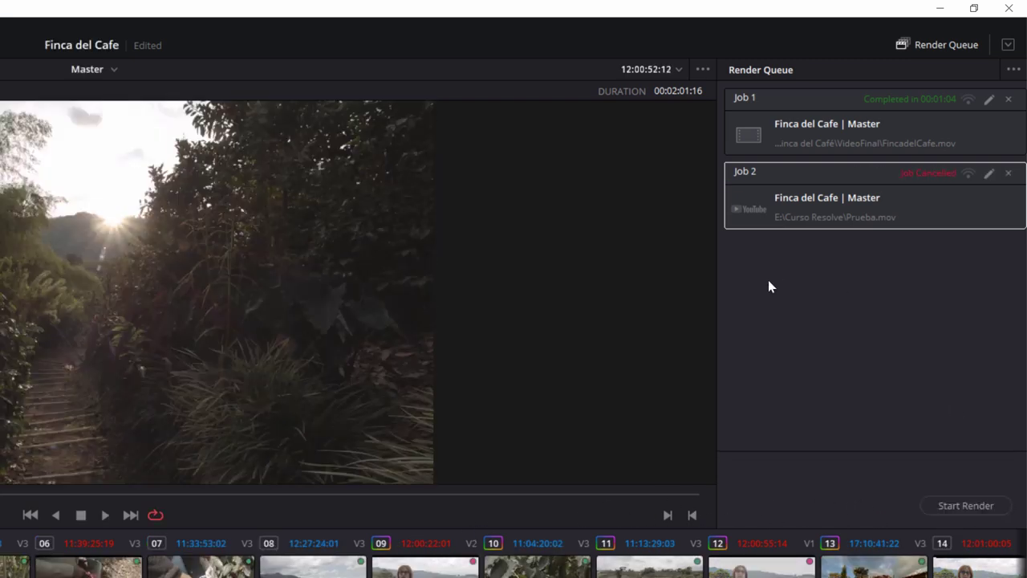
click(1008, 173)
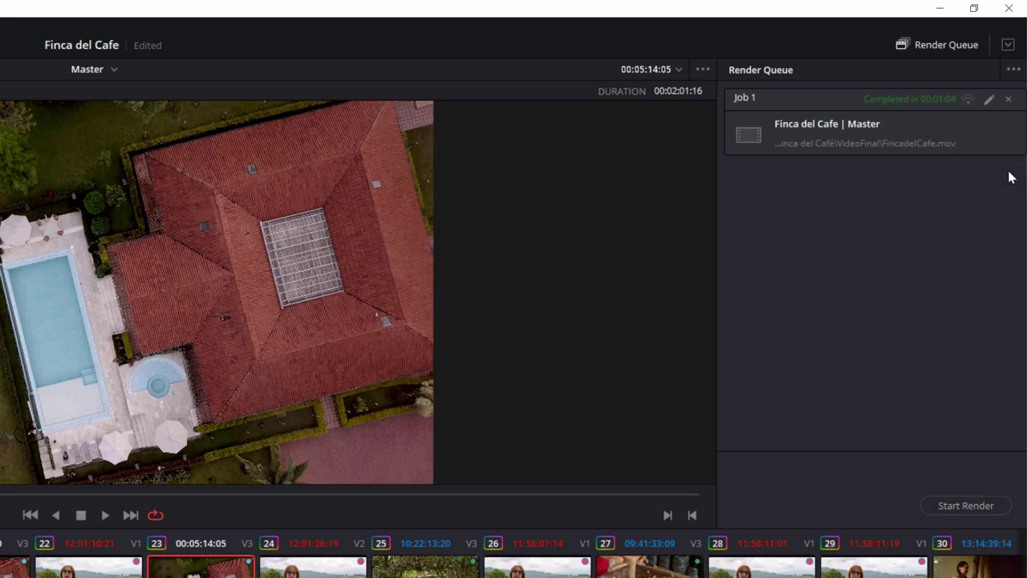
click(1009, 99)
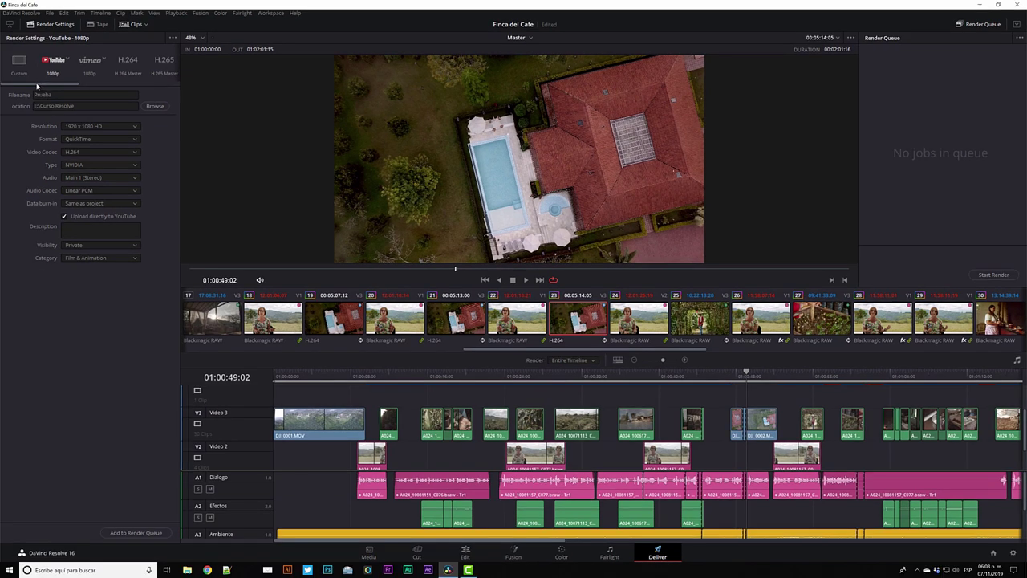
- Try the H.264 Master and H.265 Master presets from the preset strip
drag(36, 85, 43, 85)
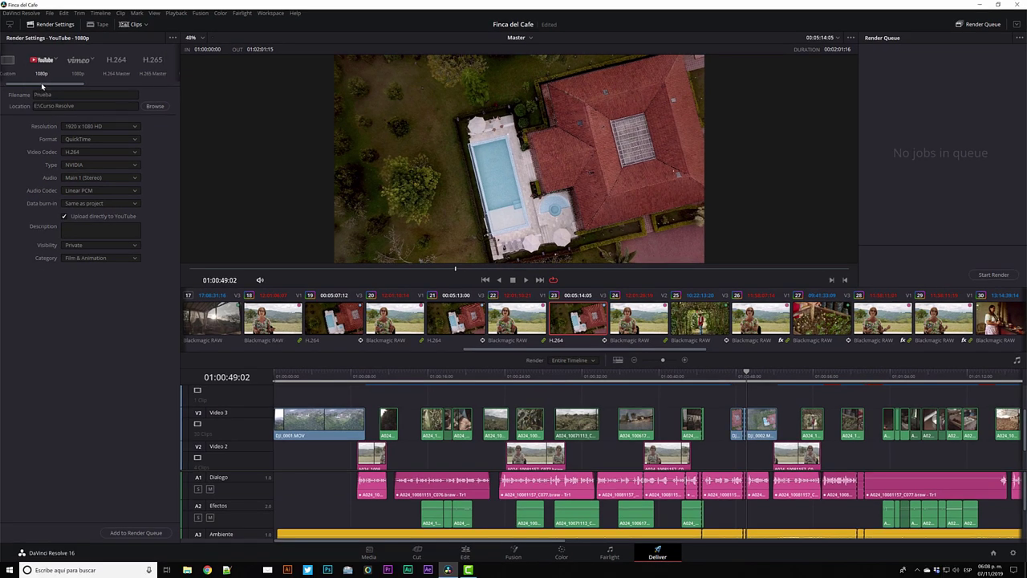
drag(59, 86, 77, 85)
click(82, 74)
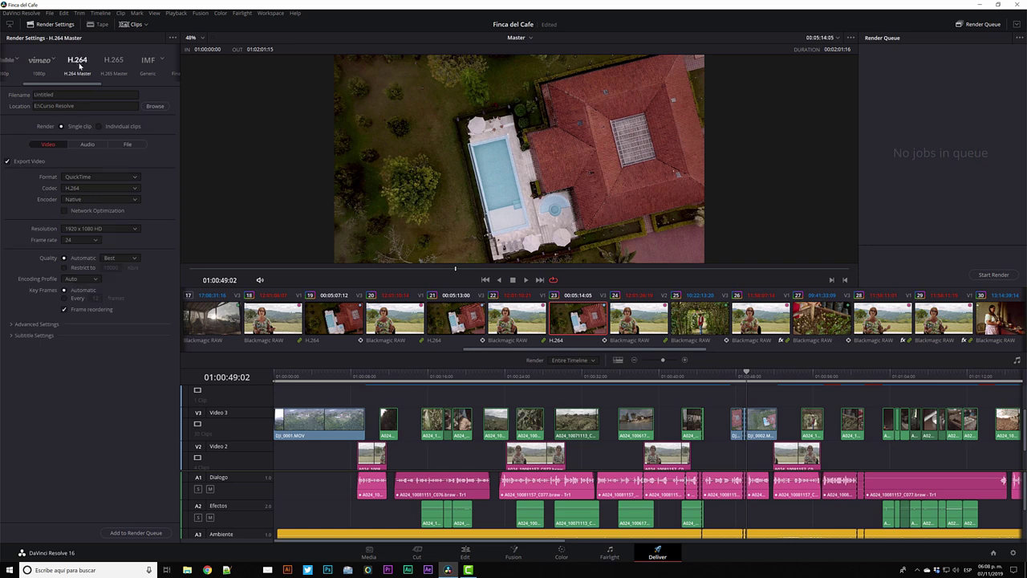
drag(89, 84, 101, 84)
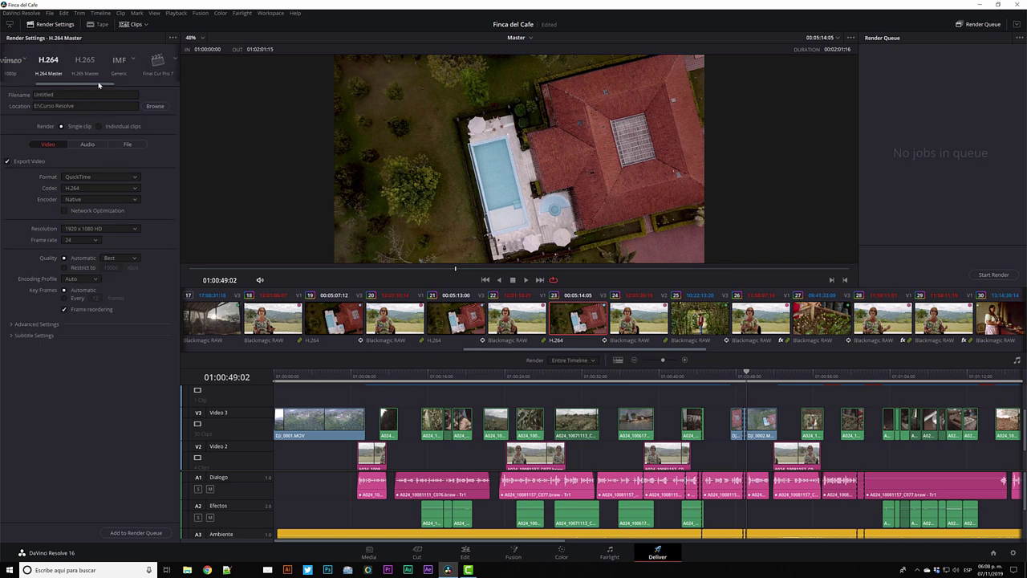
click(86, 60)
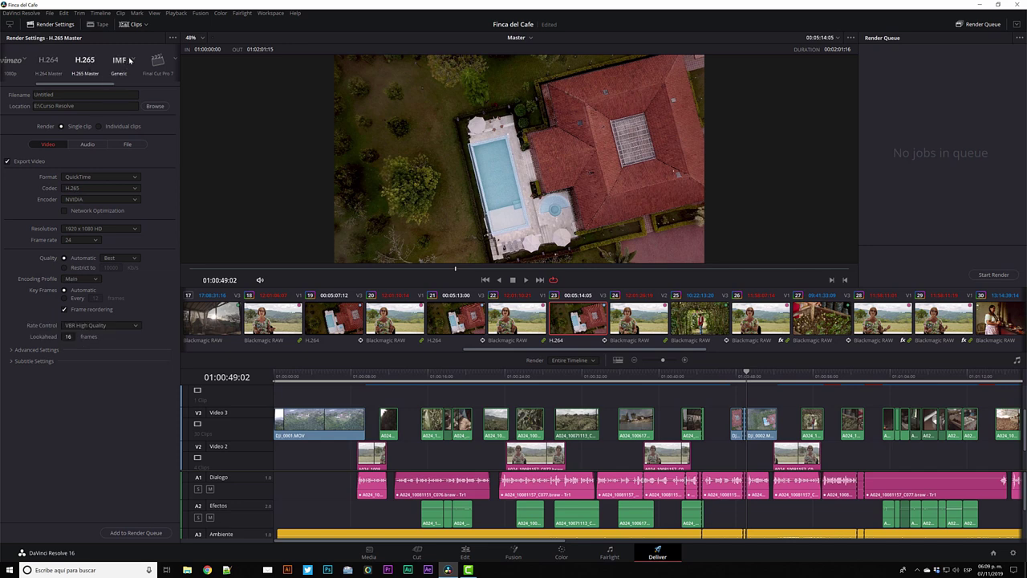
- Preview the Premiere XML, AVID AAF, Pro Tools and Audio Only presets
scroll(109, 68, right, 2)
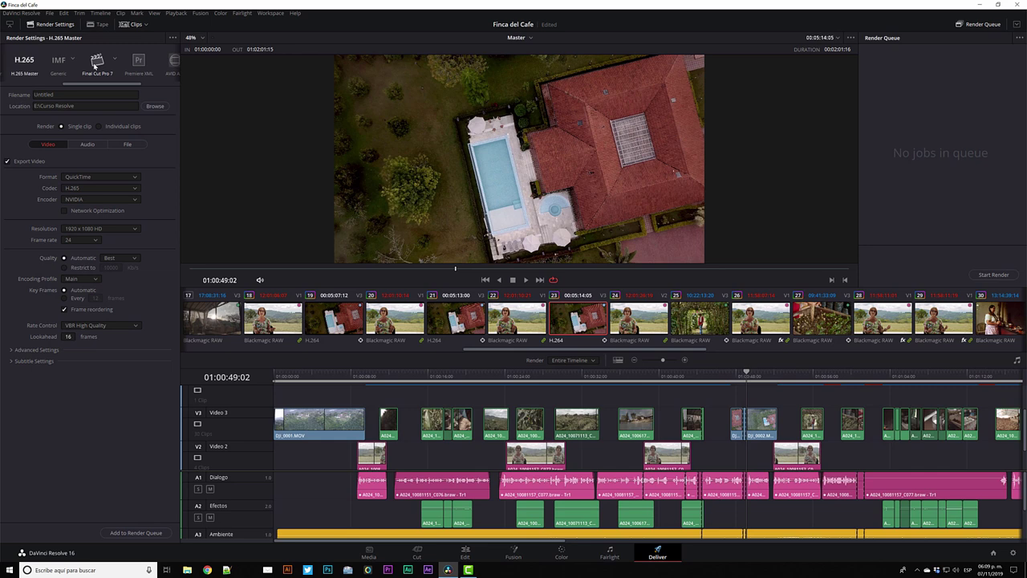
click(142, 61)
scroll(125, 82, right, 2)
click(119, 78)
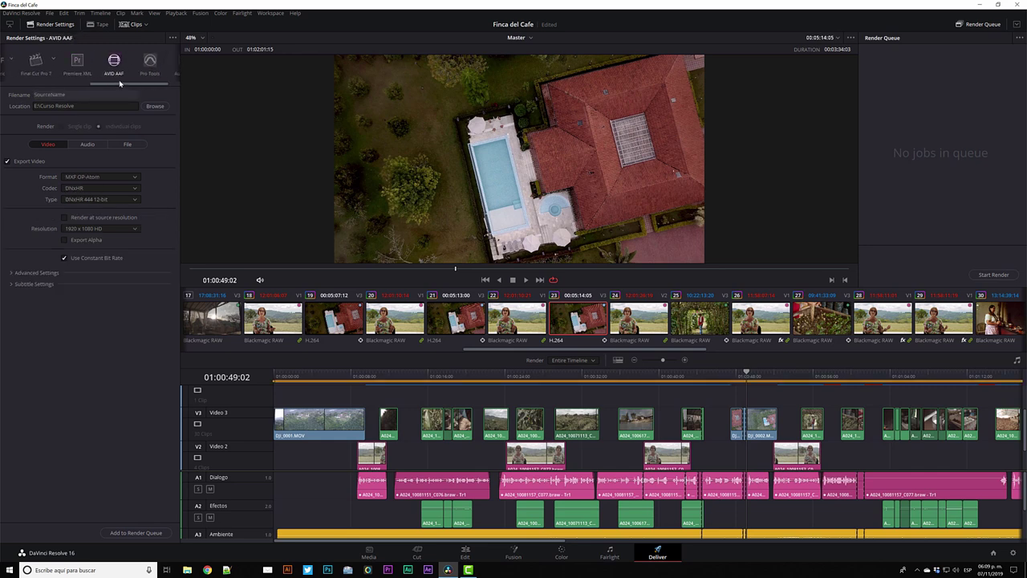
click(149, 64)
click(161, 68)
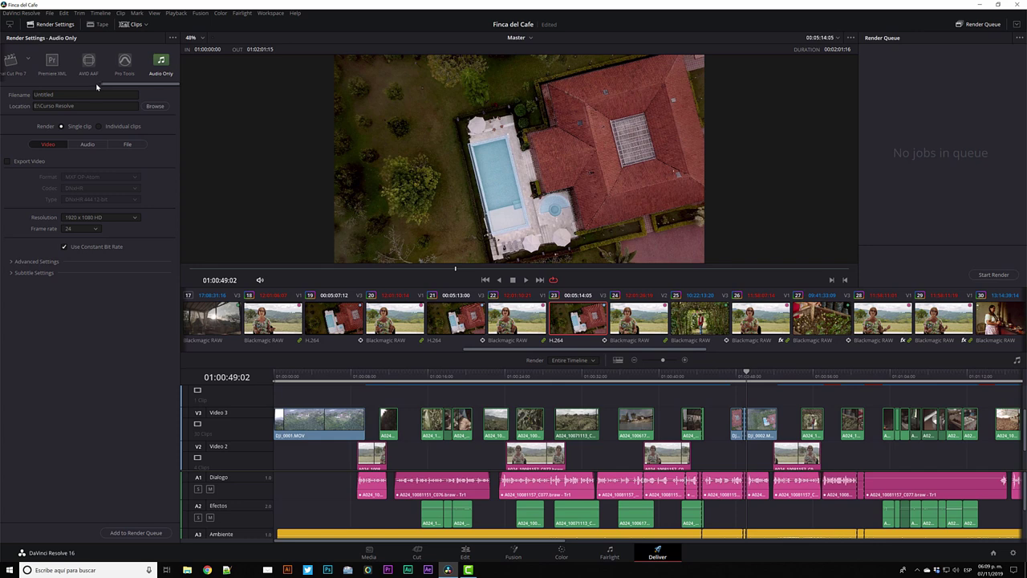
- Settle on the H.264 Master render preset
drag(102, 85, 78, 89)
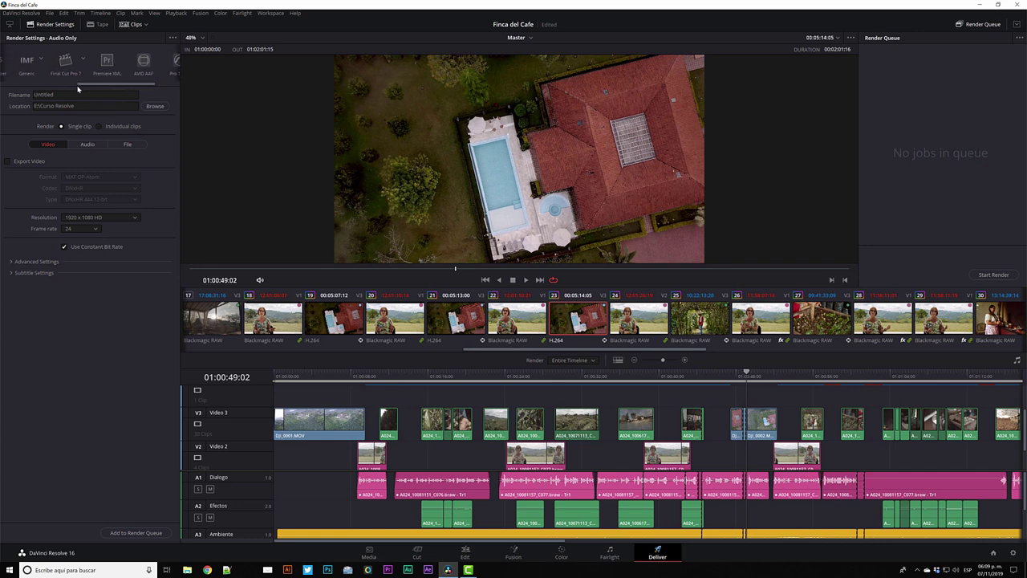
drag(80, 88, 31, 94)
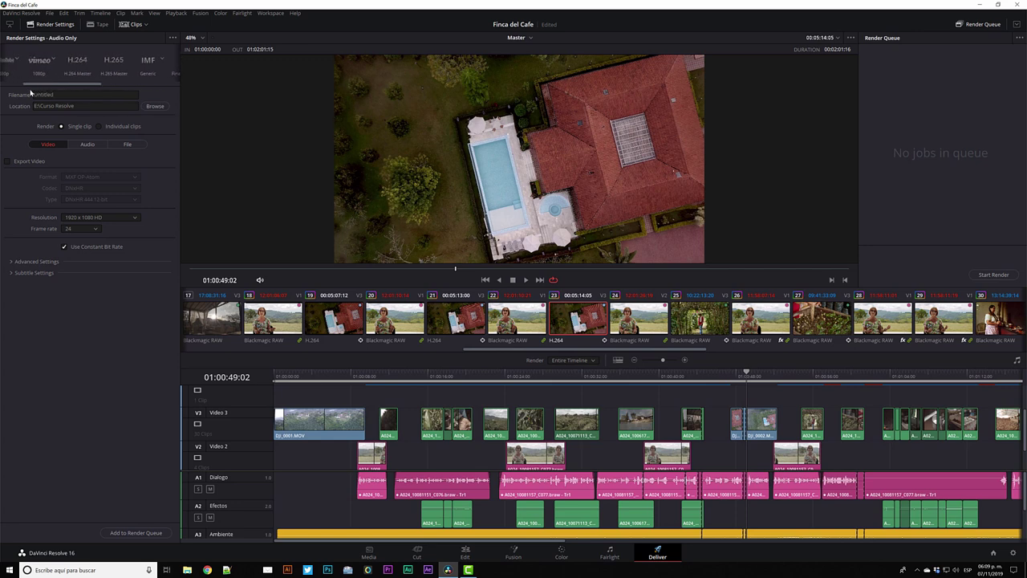
click(77, 61)
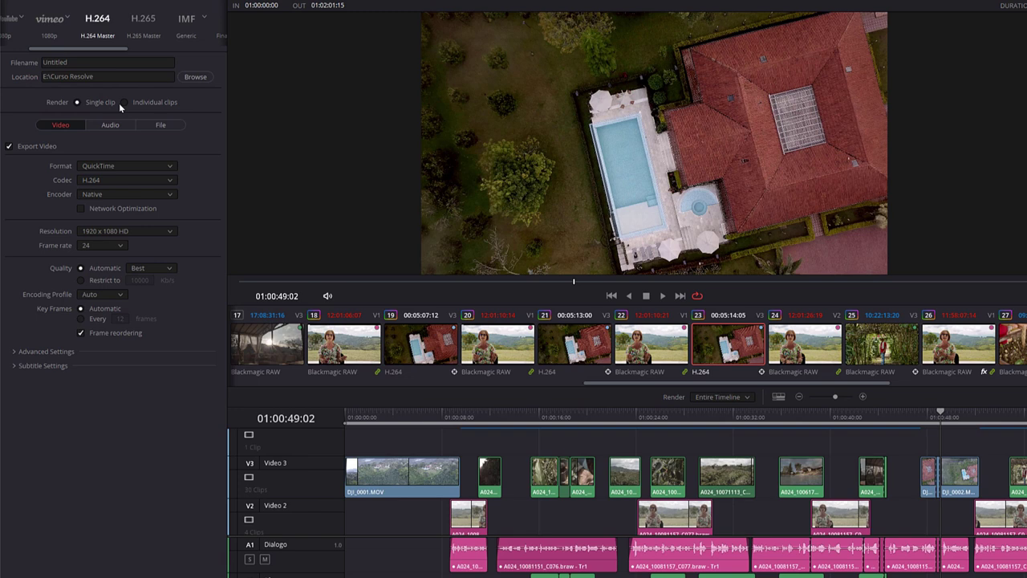
click(124, 102)
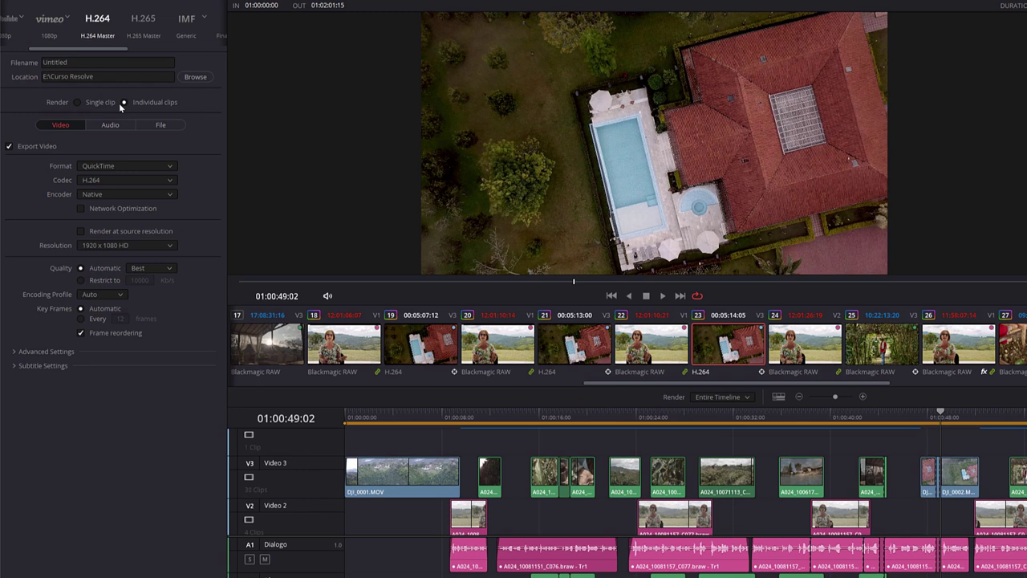
click(77, 105)
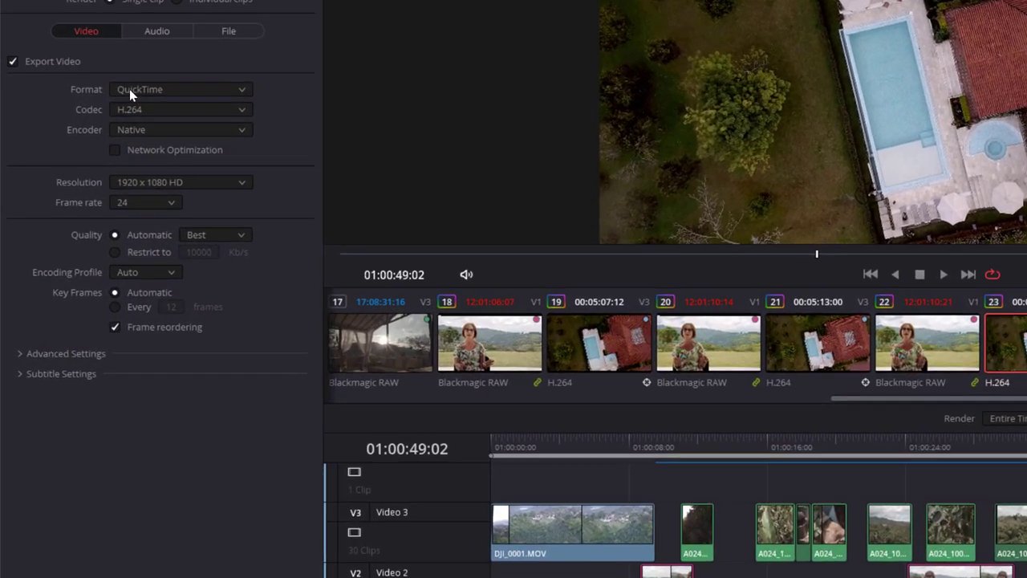
click(93, 167)
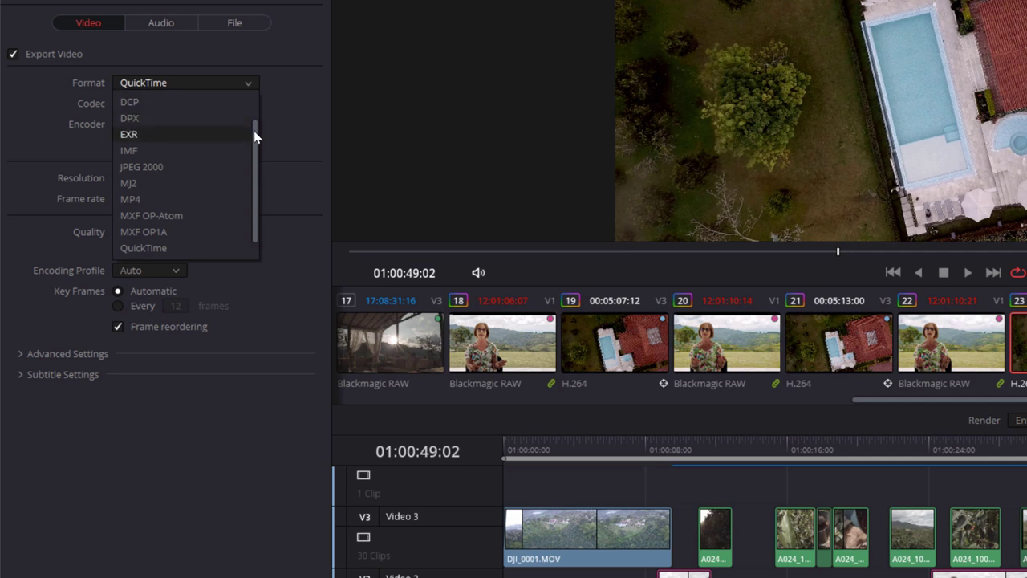
drag(252, 131, 255, 104)
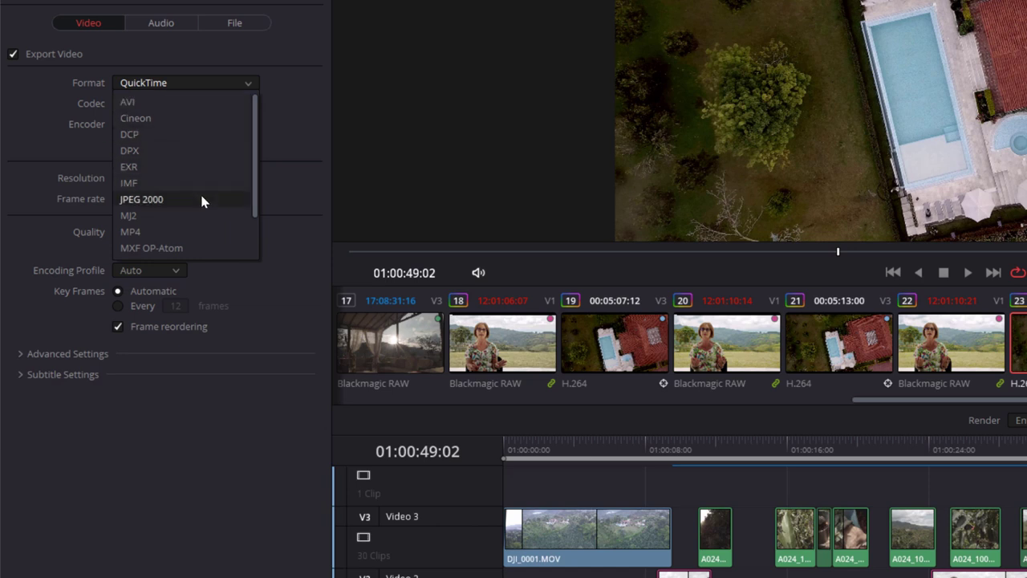
scroll(258, 200, down, 2)
scroll(259, 225, down, 1)
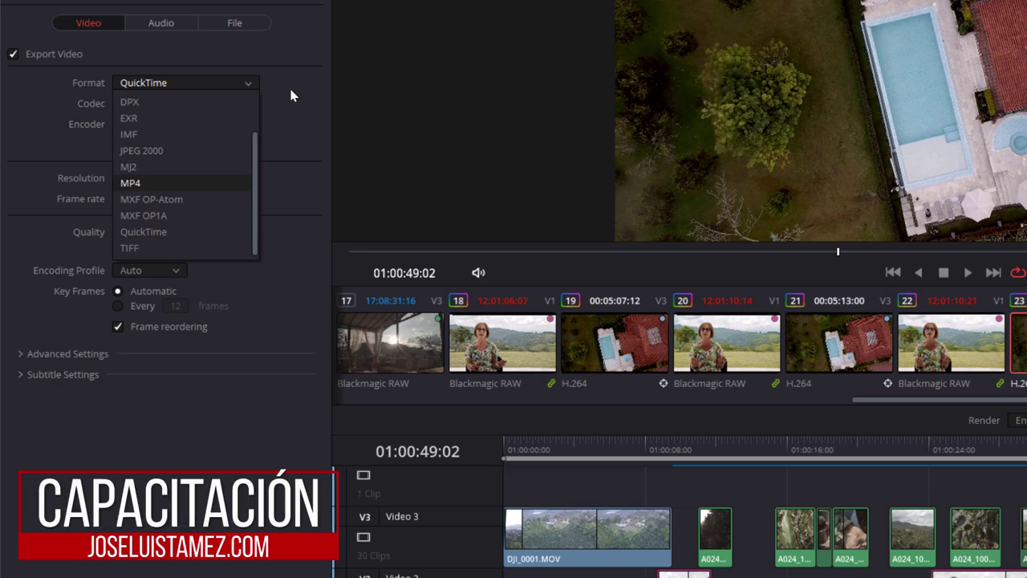
click(292, 95)
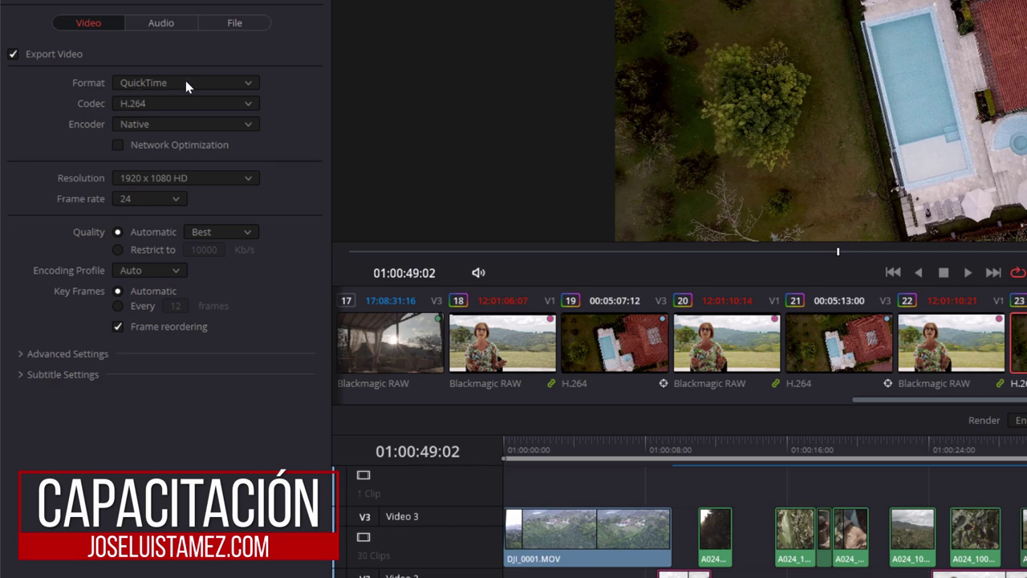
click(145, 107)
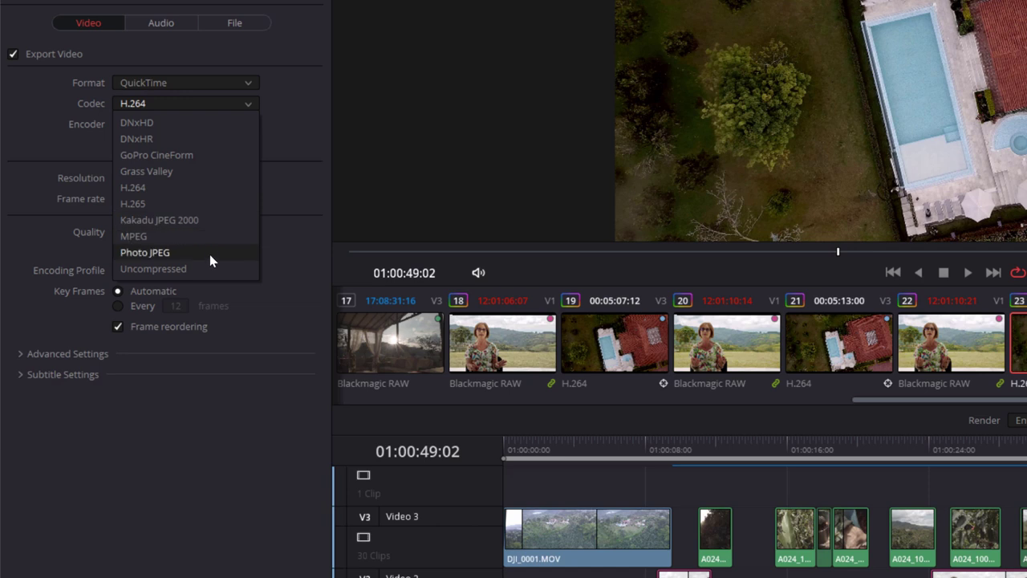
click(285, 124)
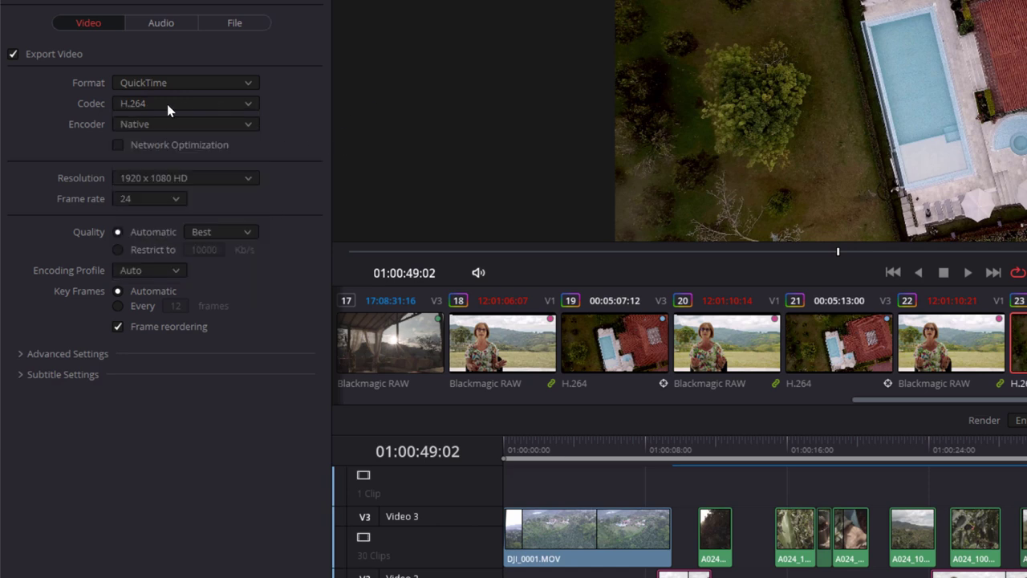
- Keep the Native encoder, set resolution to 1920 x 1080 HD, and leave frame rate at 24
click(135, 128)
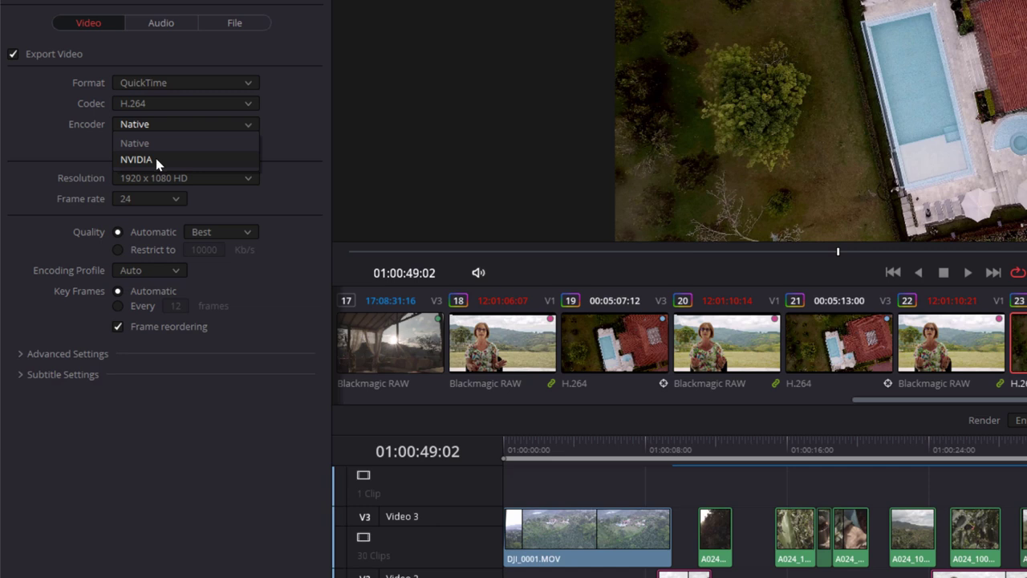
click(94, 148)
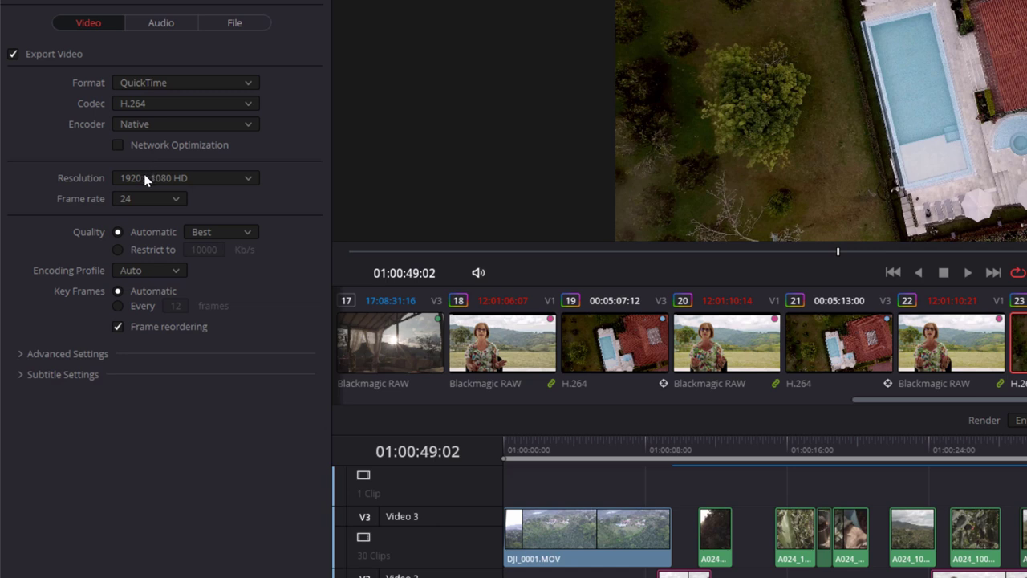
click(143, 180)
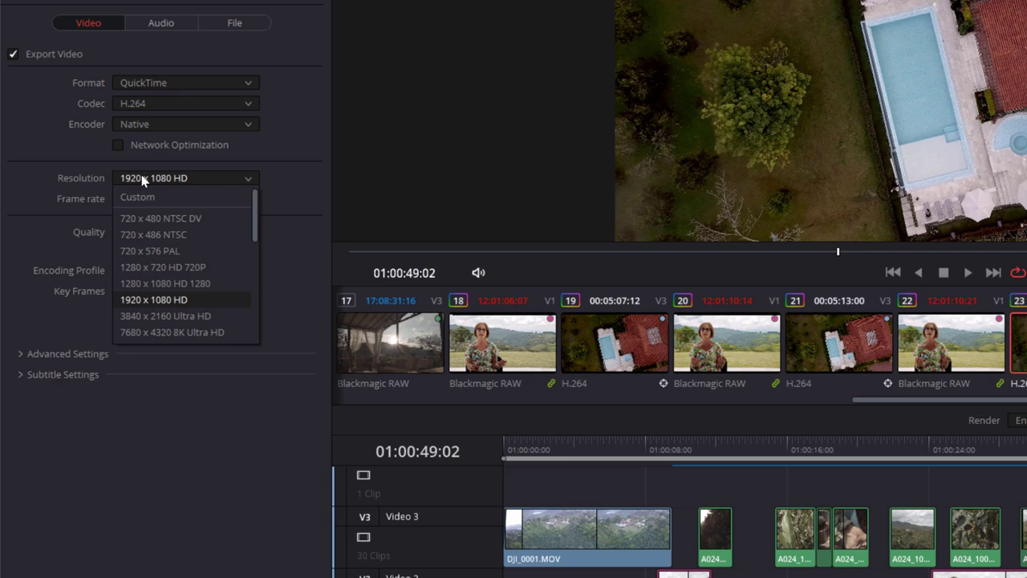
scroll(202, 309, down, 3)
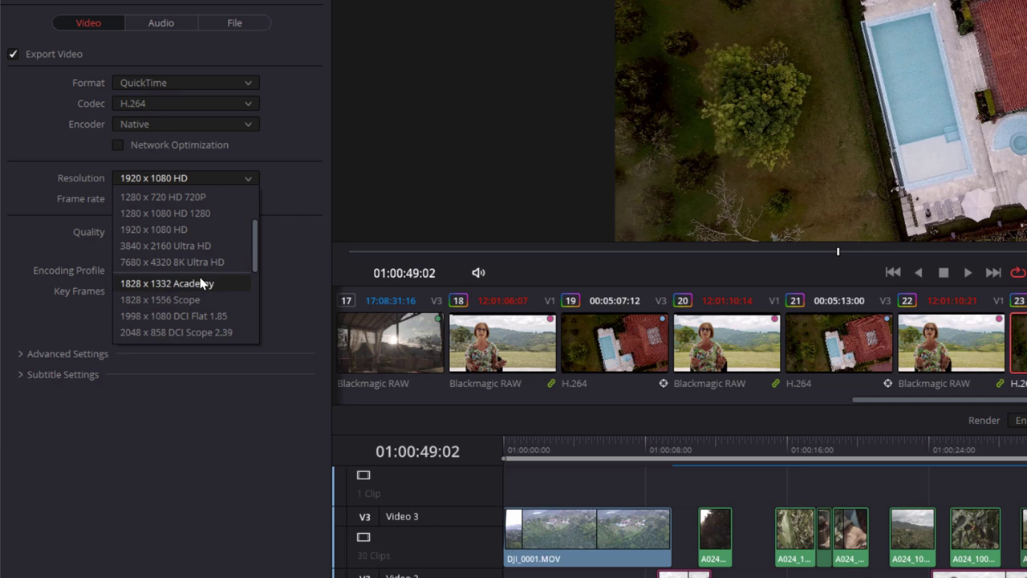
click(202, 246)
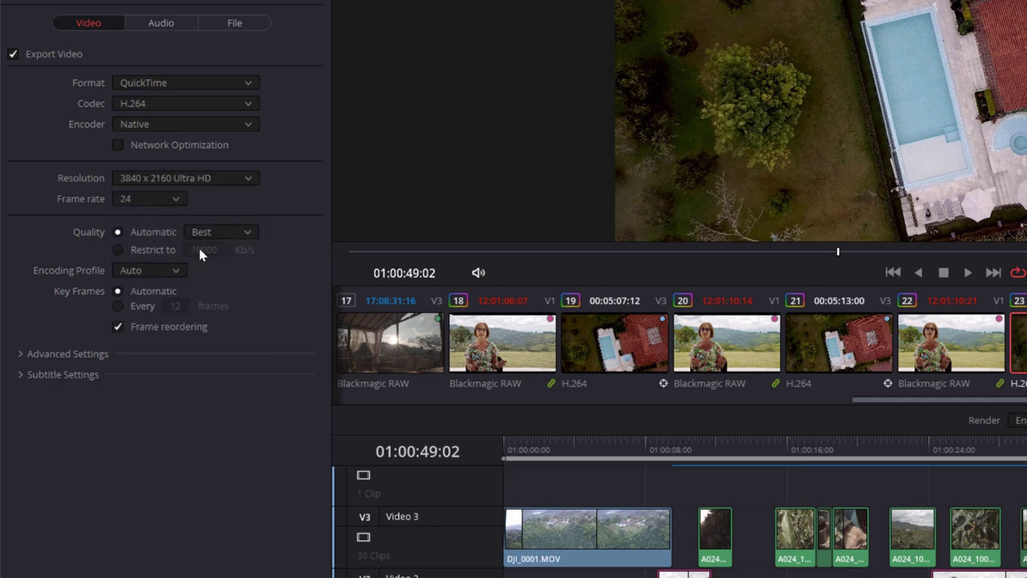
click(249, 184)
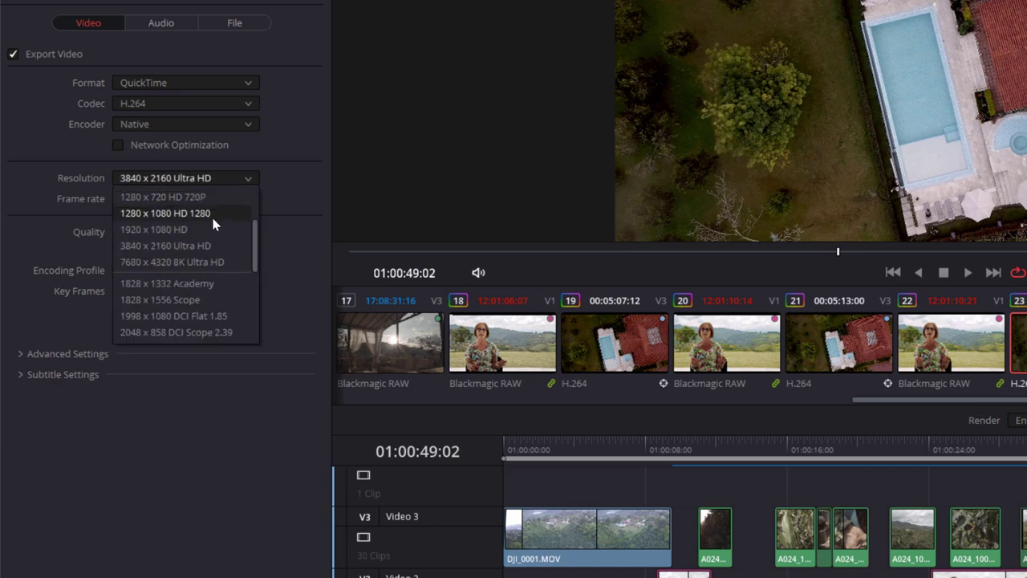
click(199, 231)
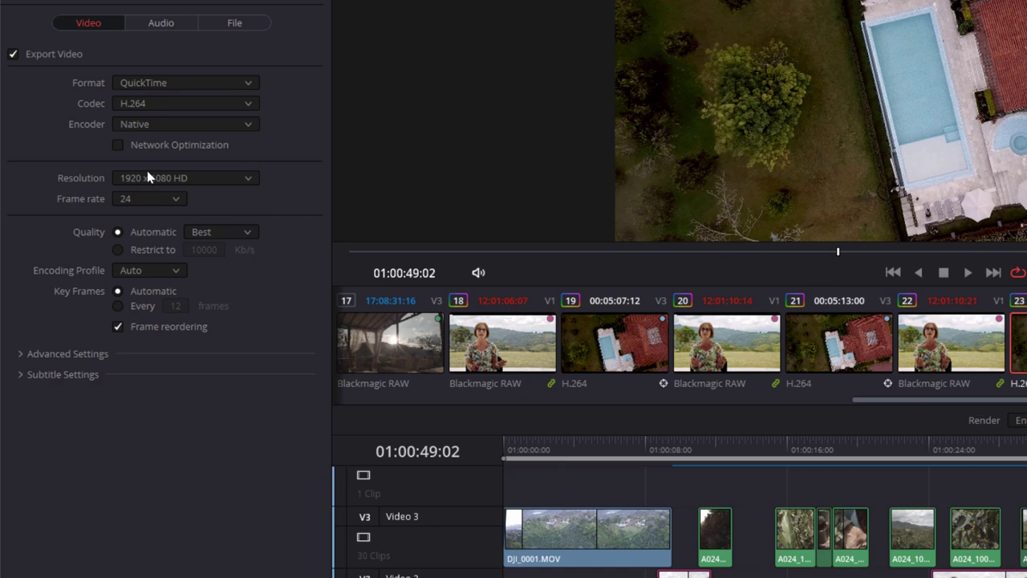
click(178, 202)
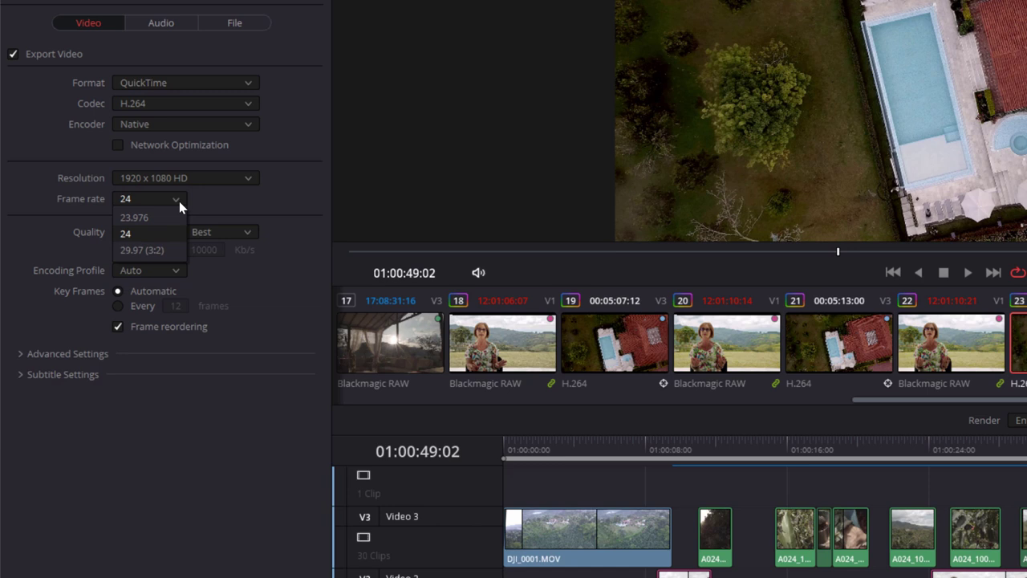
click(257, 203)
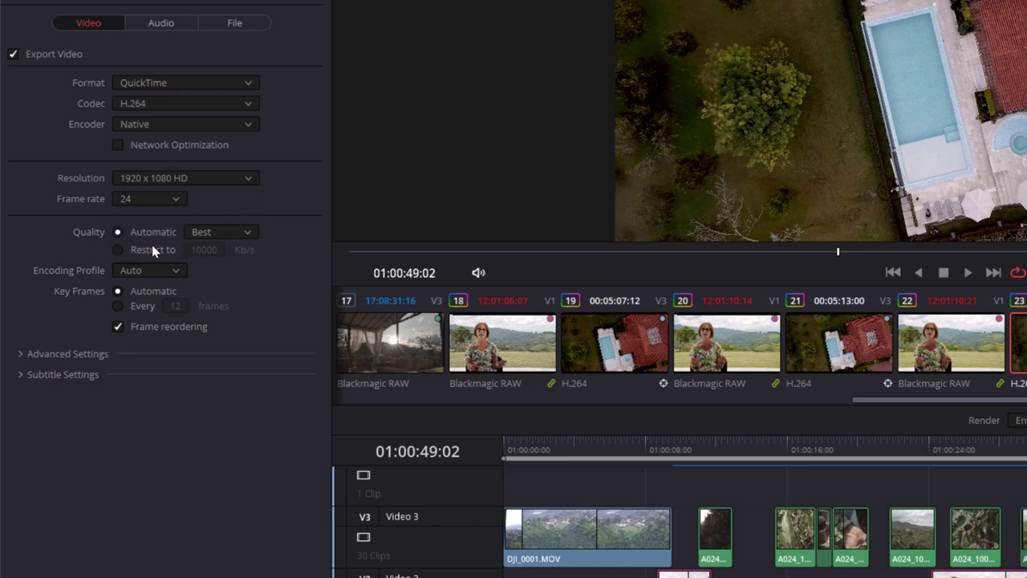
- Keep the quality at Best and the encoding profile at Auto
click(249, 232)
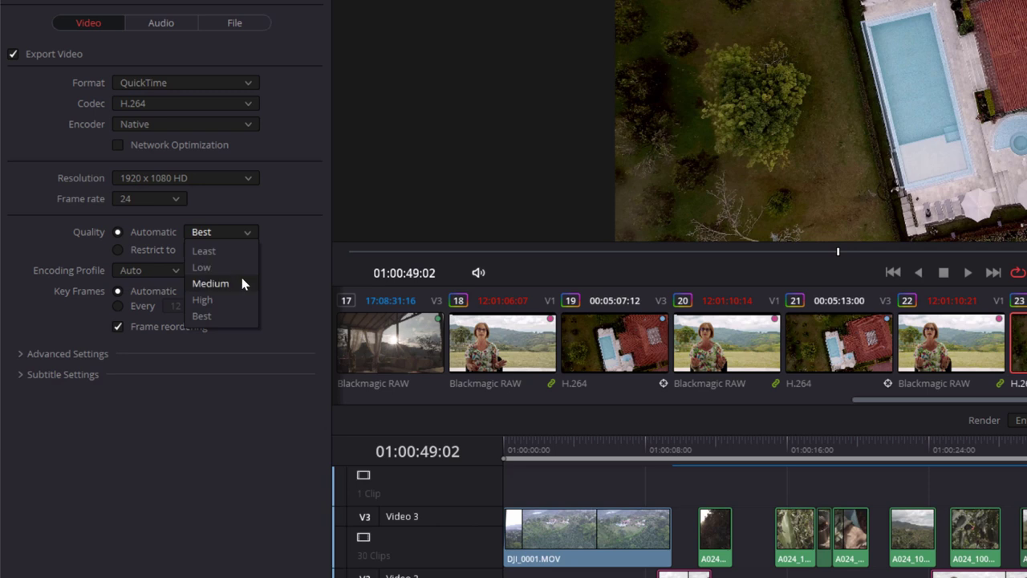
click(247, 318)
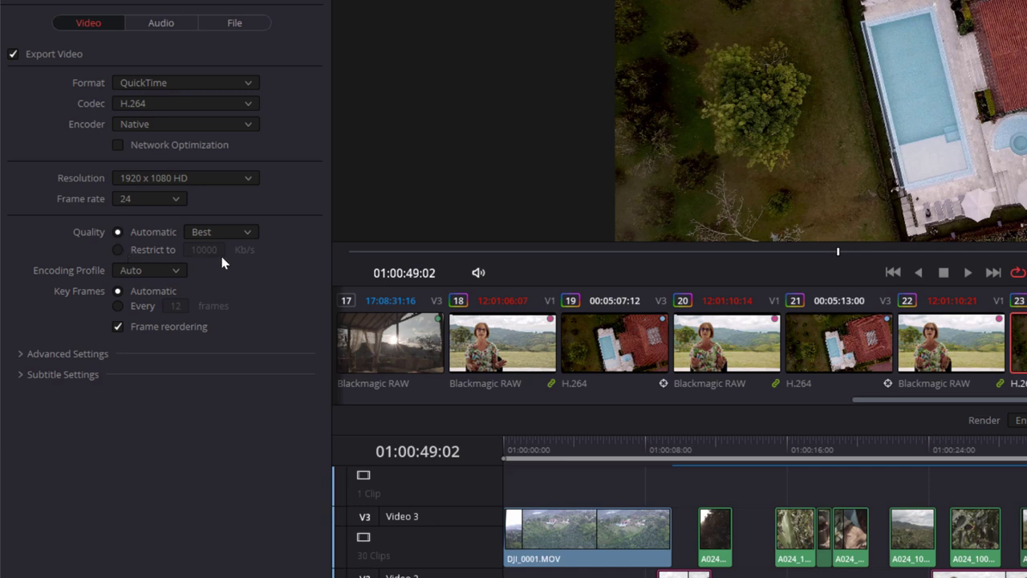
click(176, 272)
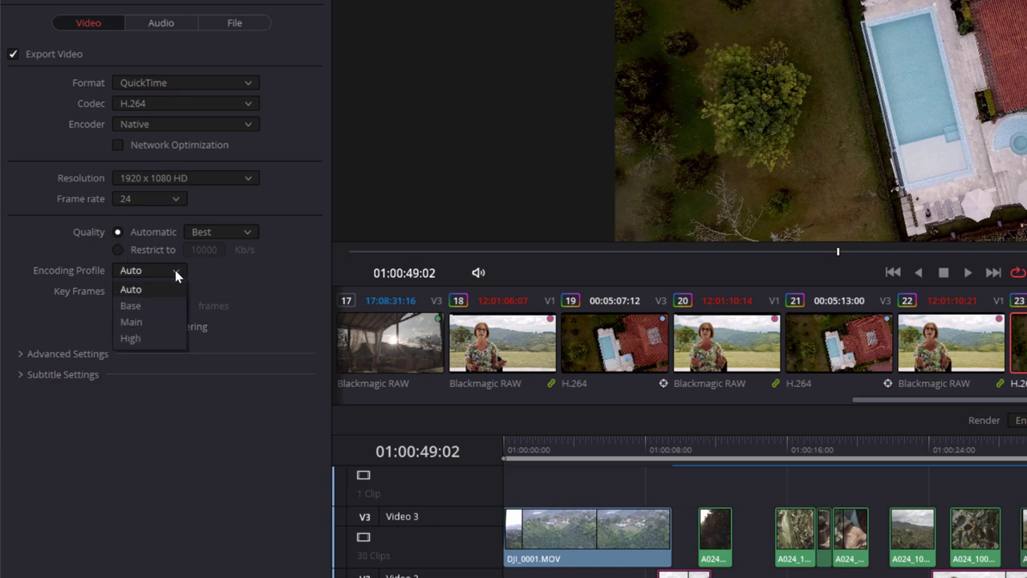
click(221, 272)
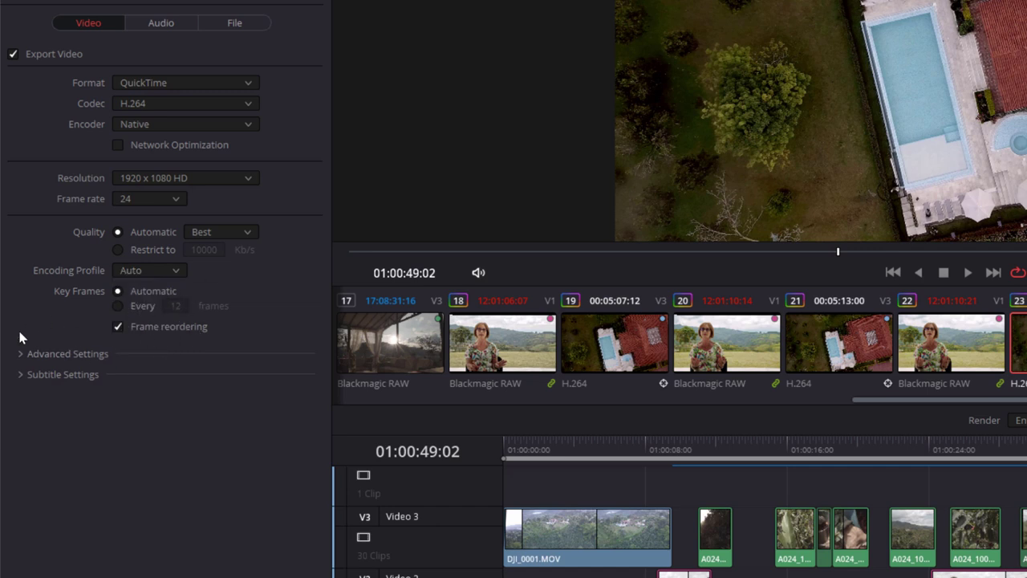
- Review the Advanced Settings, collapse them, and expand the Subtitle Settings section
click(26, 354)
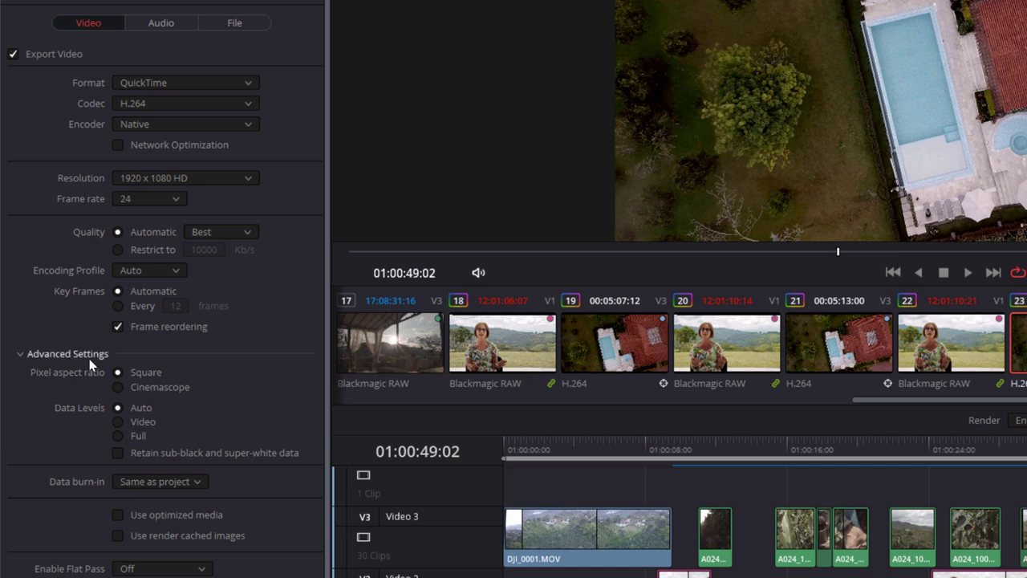
scroll(90, 365, down, 1)
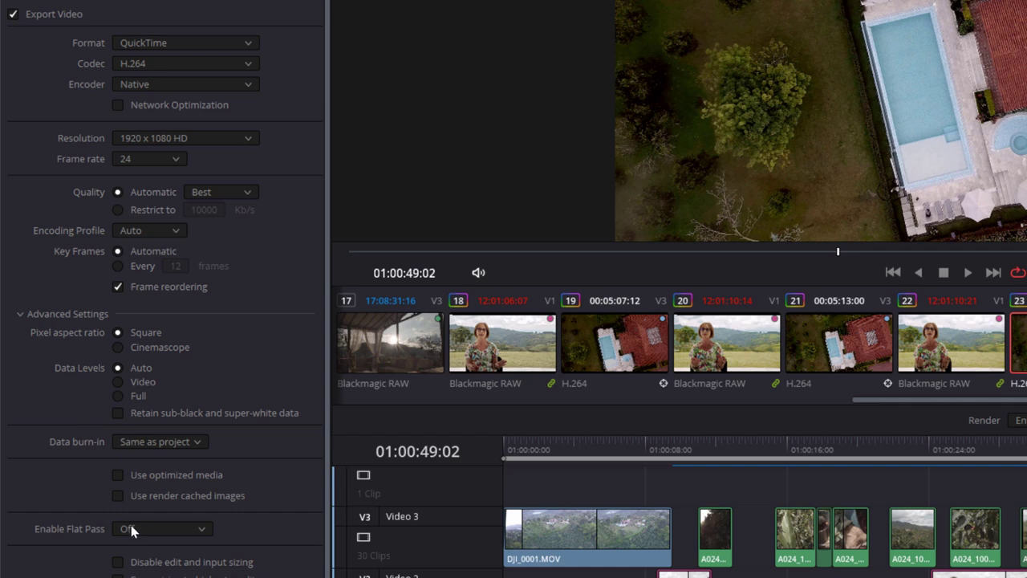
click(18, 313)
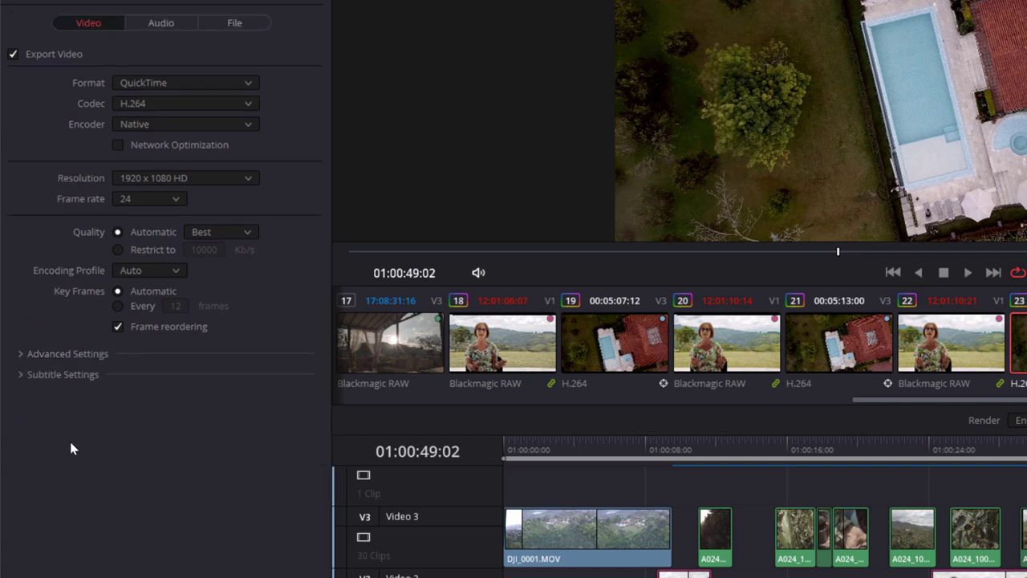
click(48, 375)
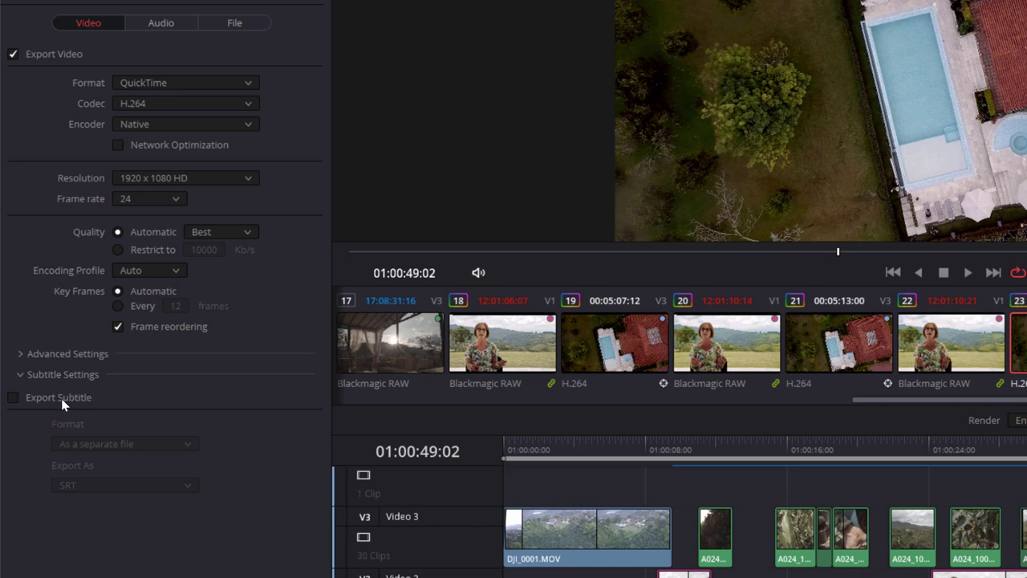
- Export audio as Linear PCM, 96000 Hz, 32-bit, from Timeline Track 4 in stereo
click(151, 30)
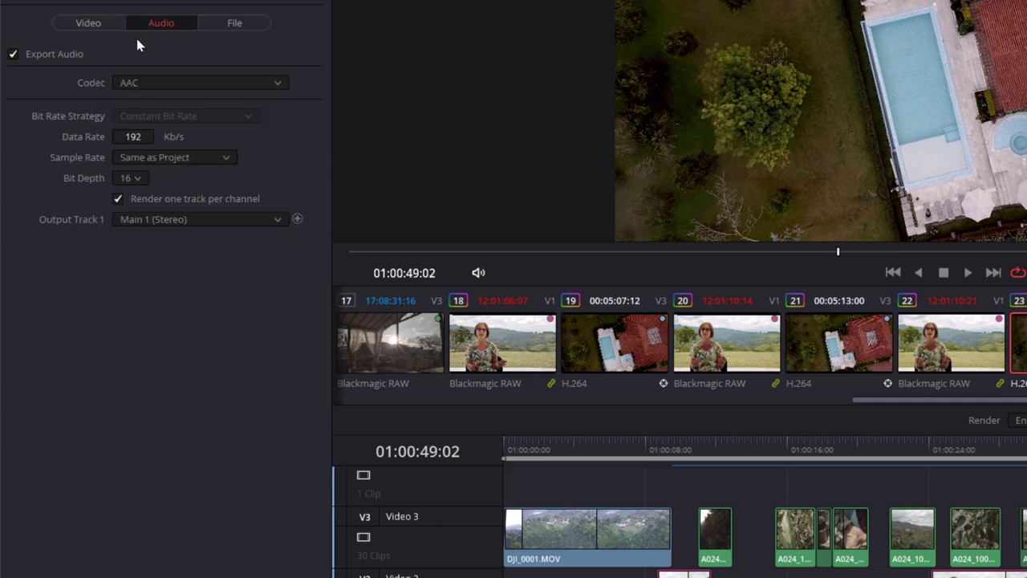
click(155, 86)
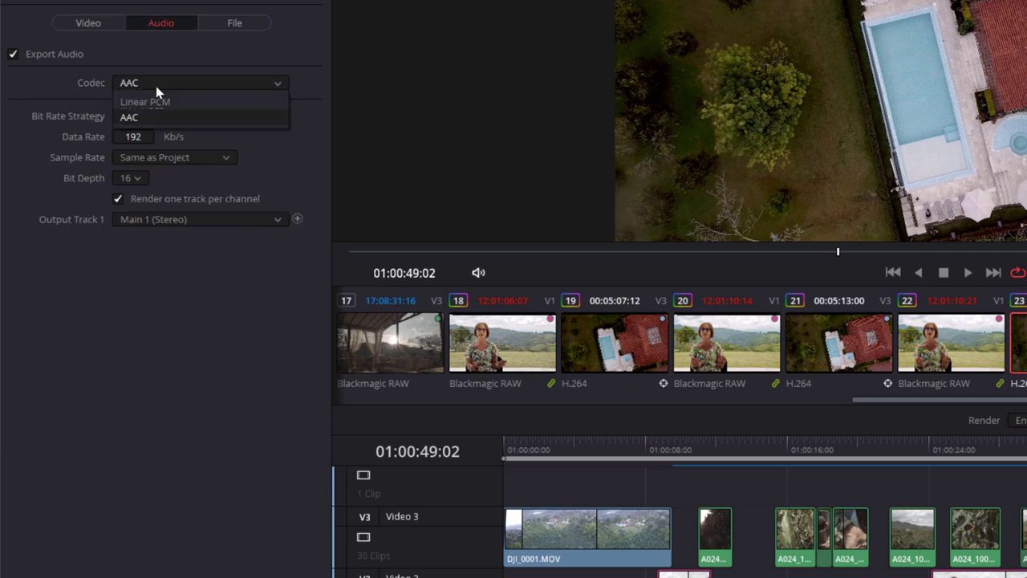
click(152, 102)
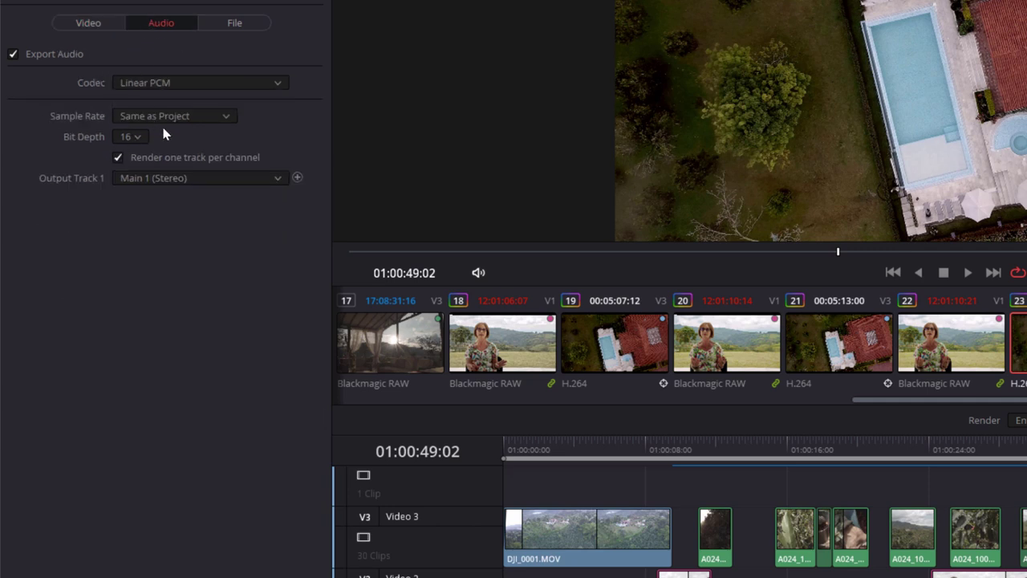
click(182, 117)
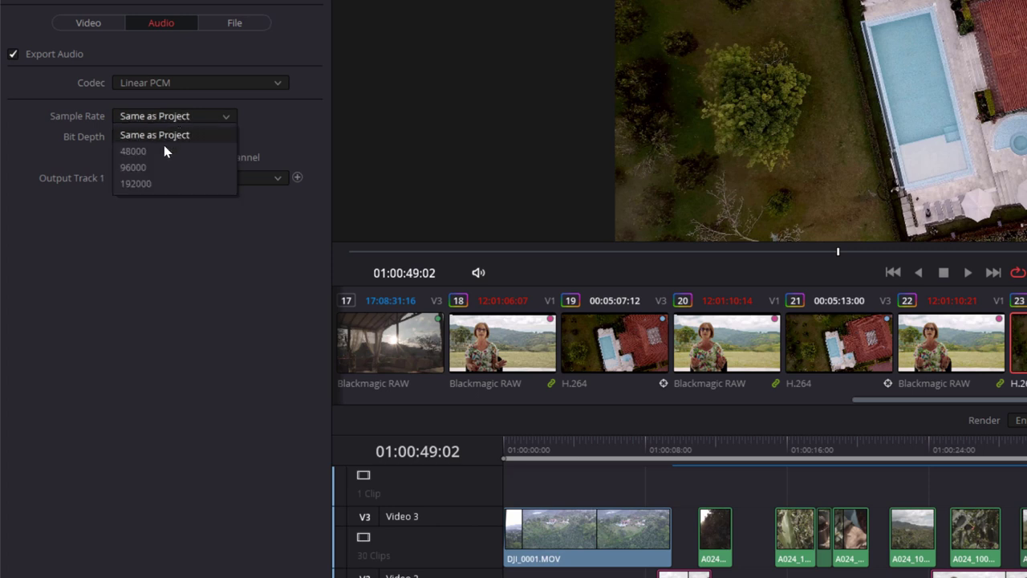
click(156, 166)
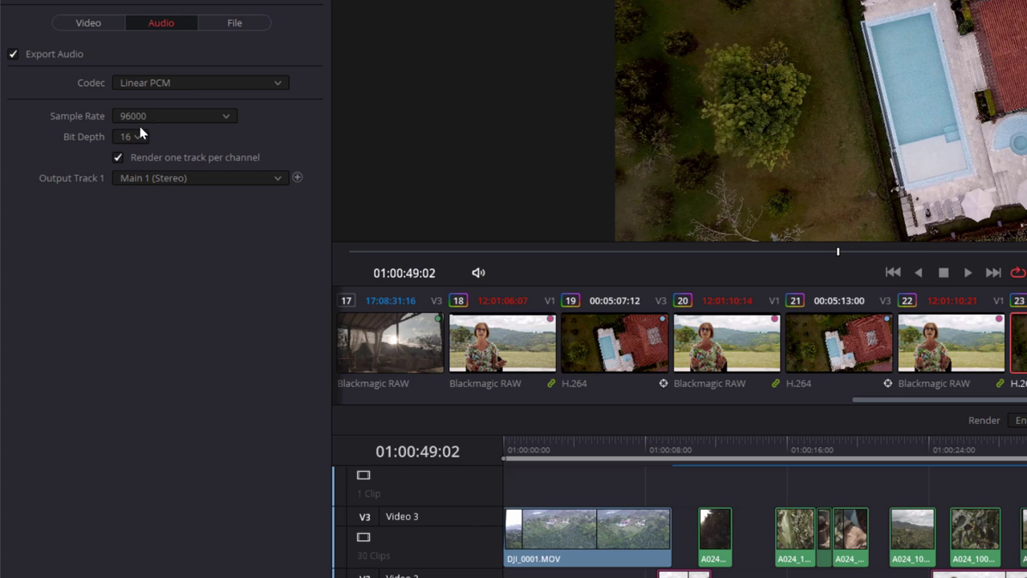
click(137, 142)
click(127, 187)
click(148, 181)
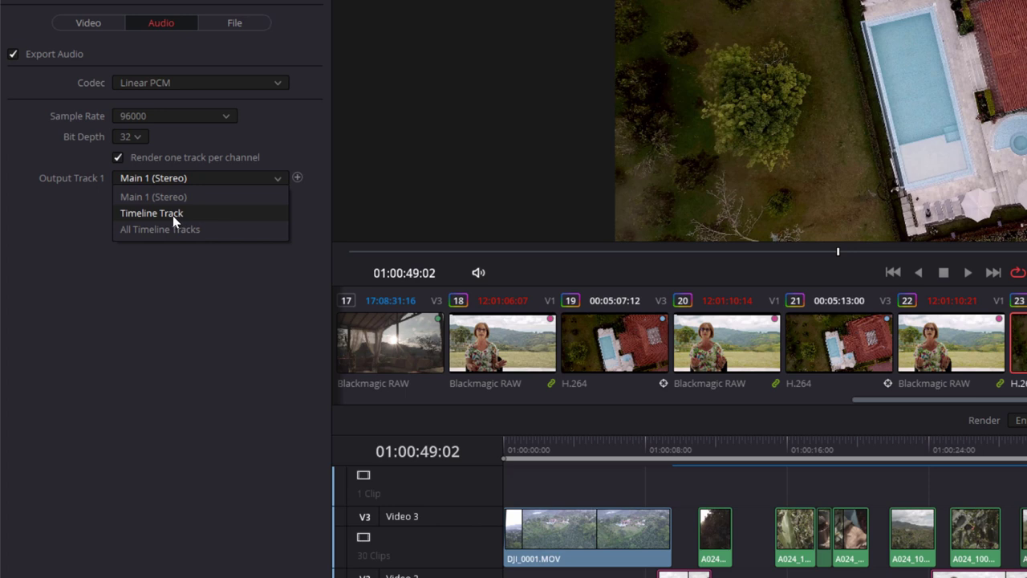
click(126, 214)
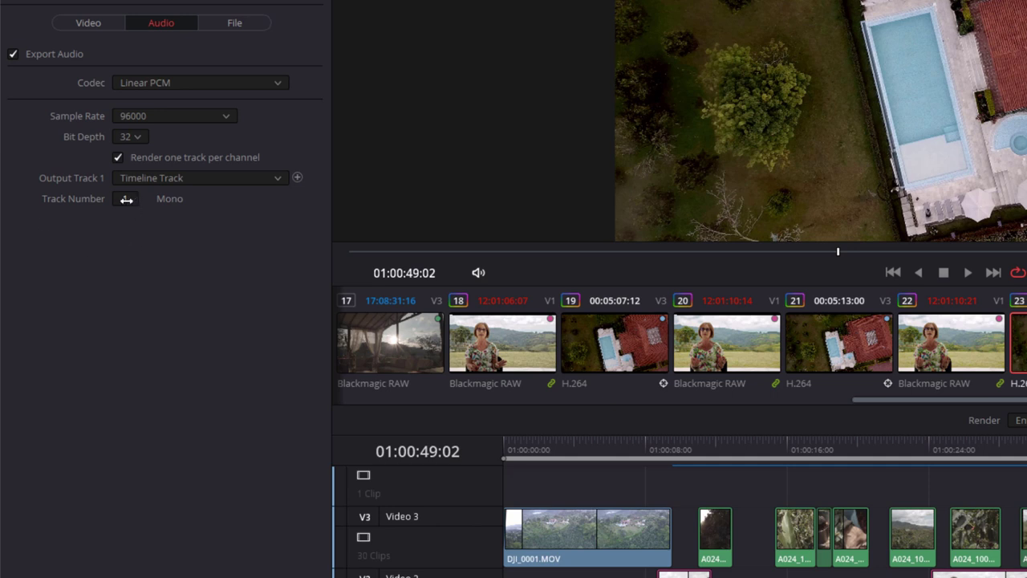
drag(127, 201, 143, 199)
- Leave the file suffix and subfolder blank and keep render speed at Maximum
click(239, 24)
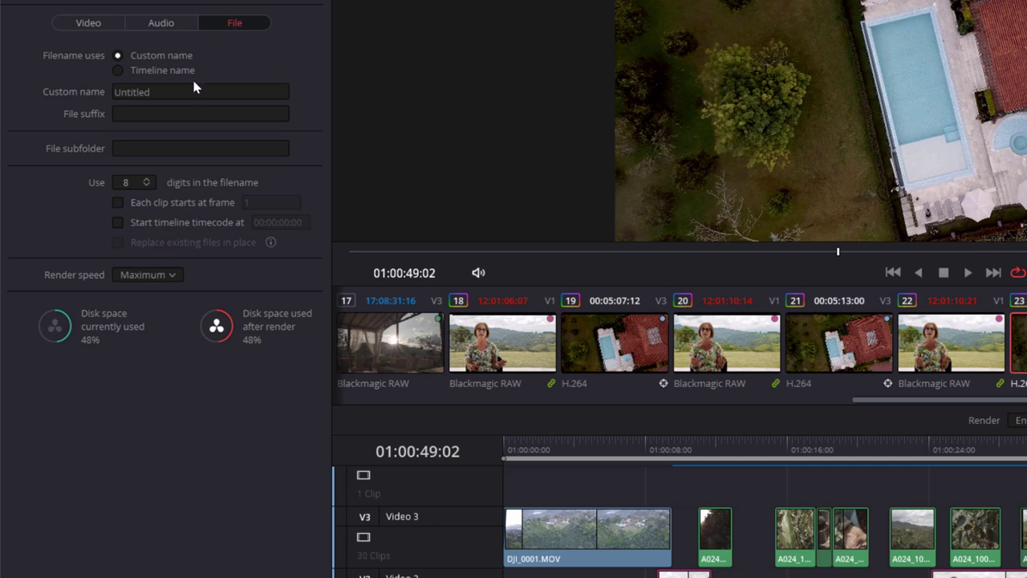
click(134, 114)
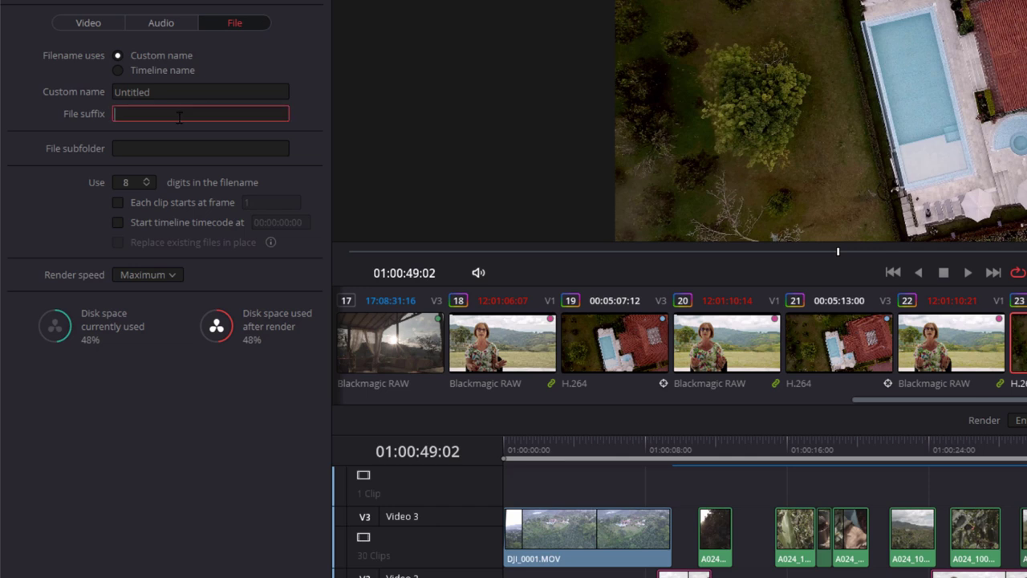
click(132, 148)
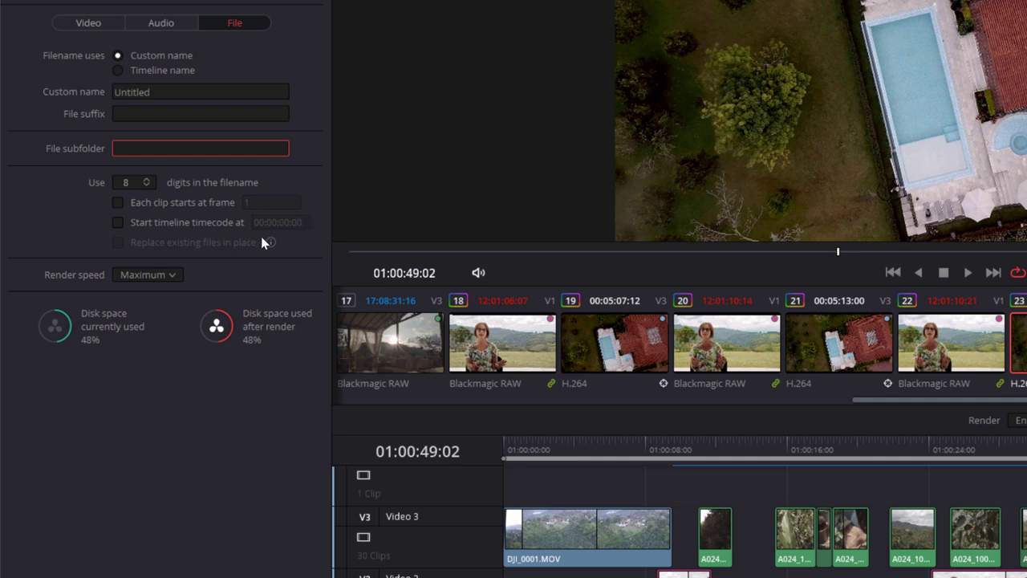
click(171, 276)
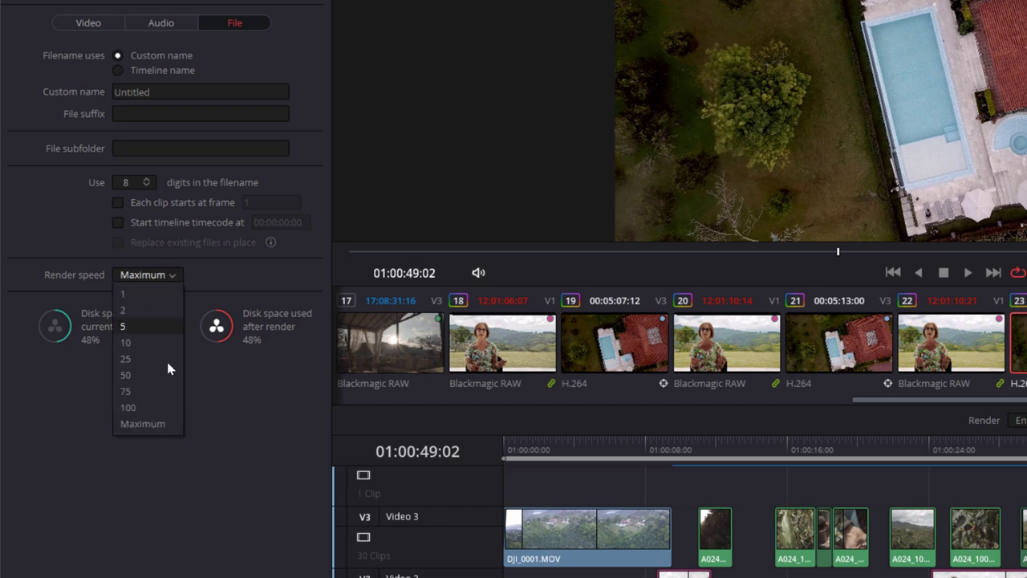
click(183, 425)
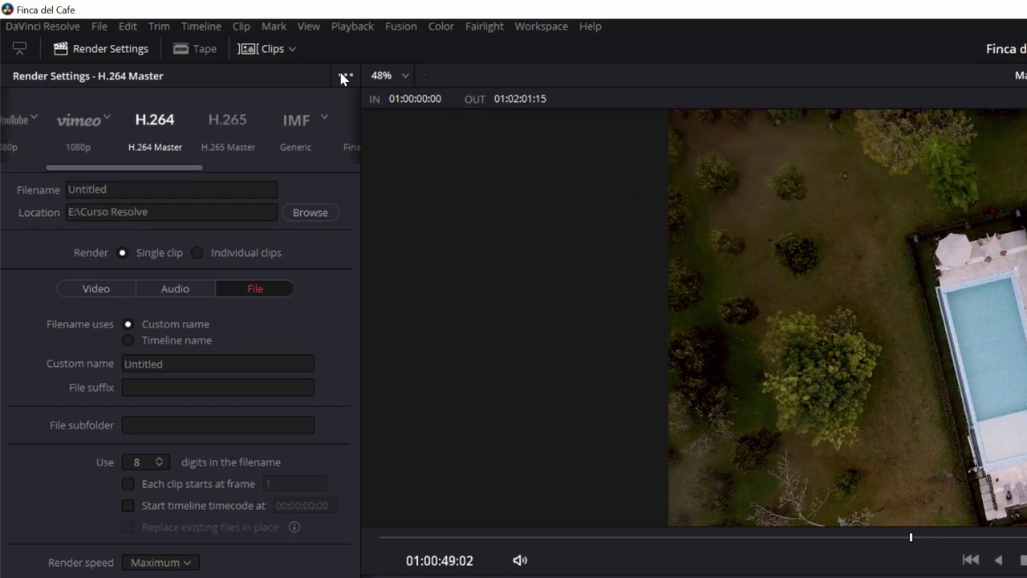
- Store the current H.264 render settings as a custom preset called 'Curso'
click(342, 76)
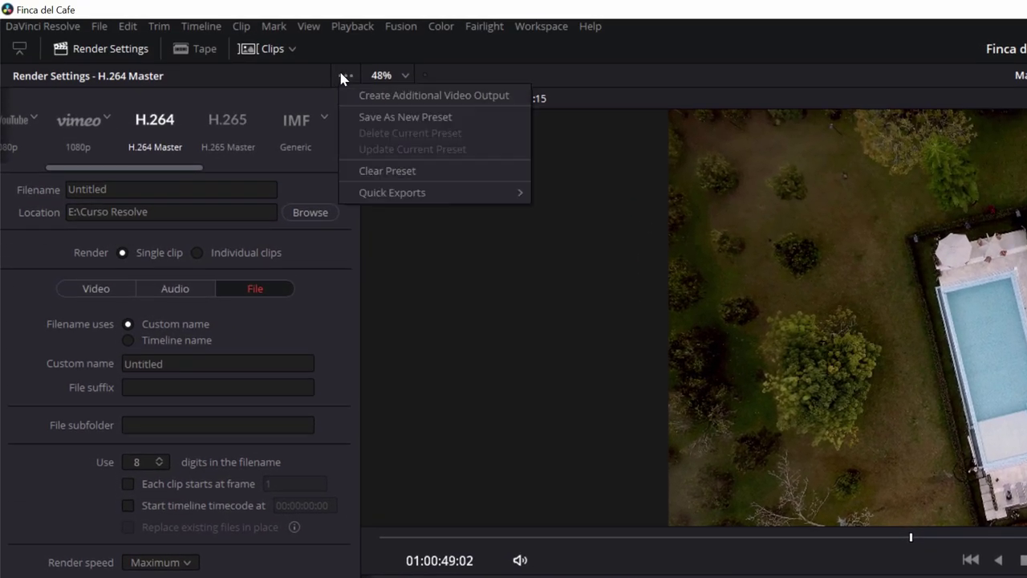
click(420, 118)
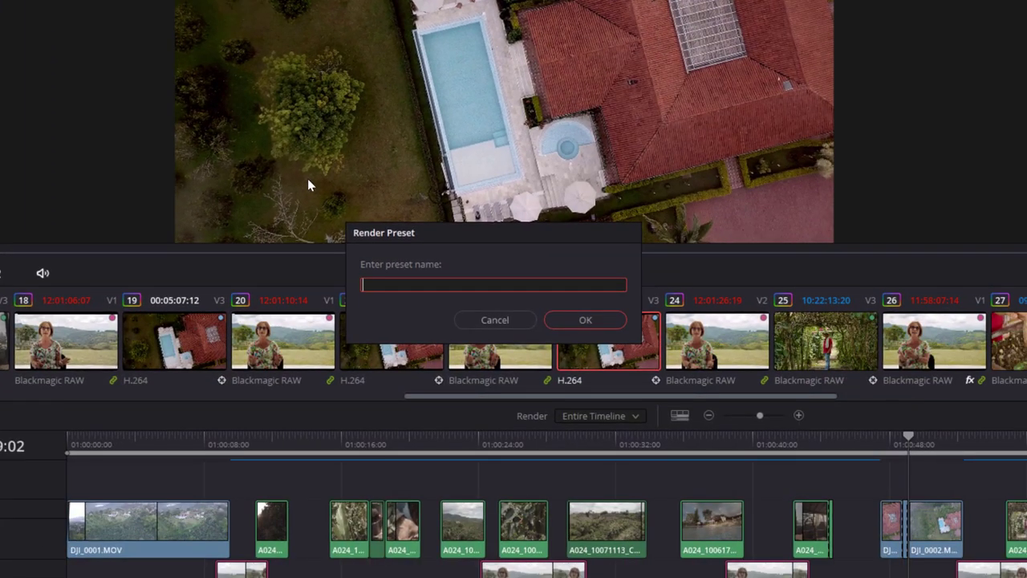
text(Curso)
click(583, 325)
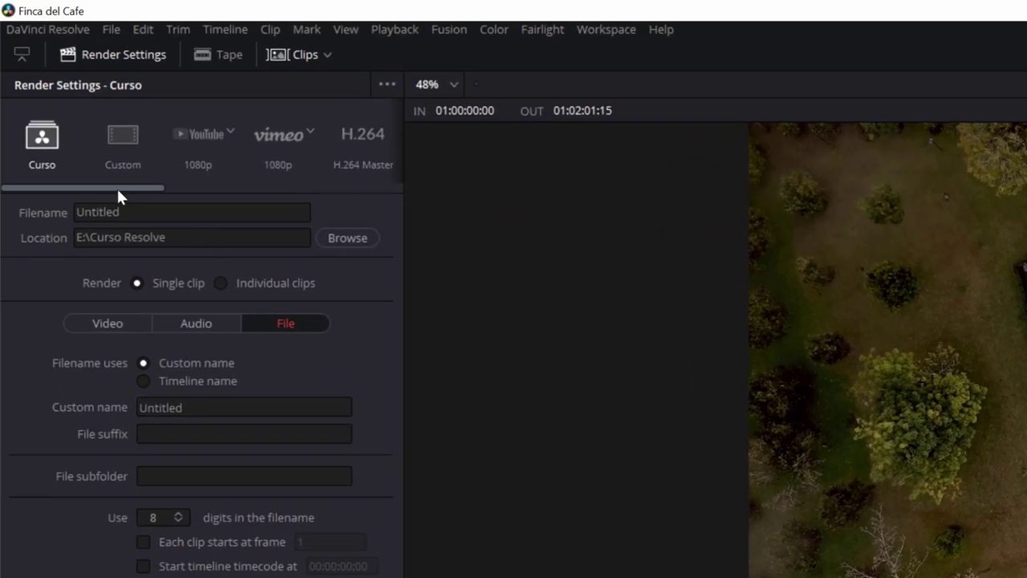
mouse_move(117, 189)
mouse_down()
mouse_move(329, 188)
mouse_move(48, 196)
mouse_up()
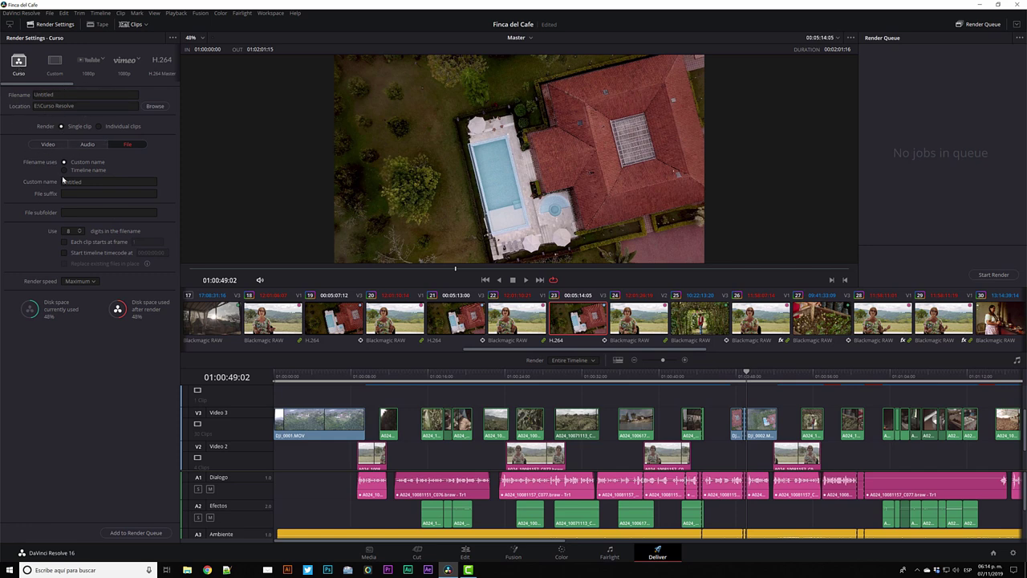
- Queue the Finca del Cafe timeline as a new render job
click(135, 533)
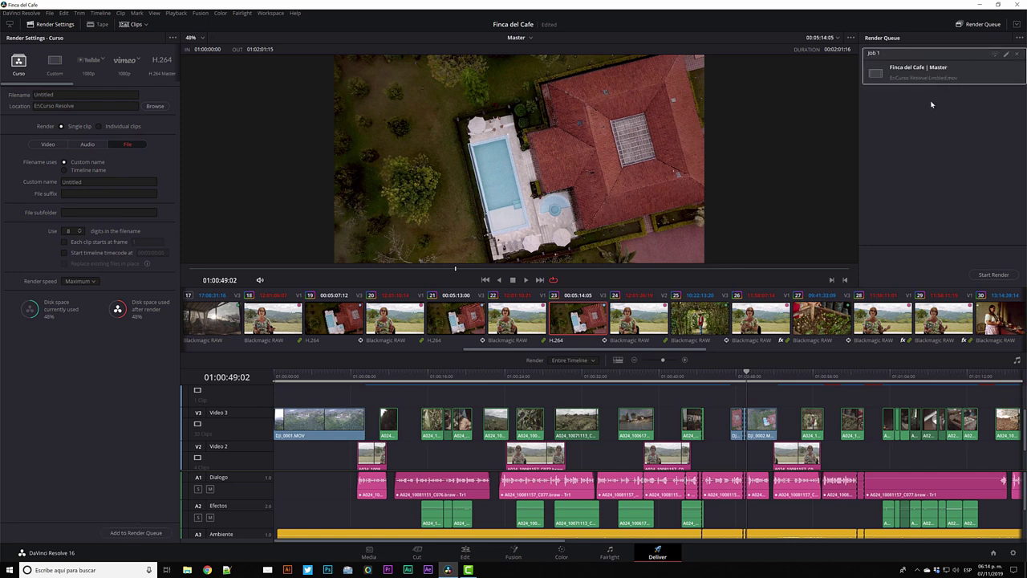